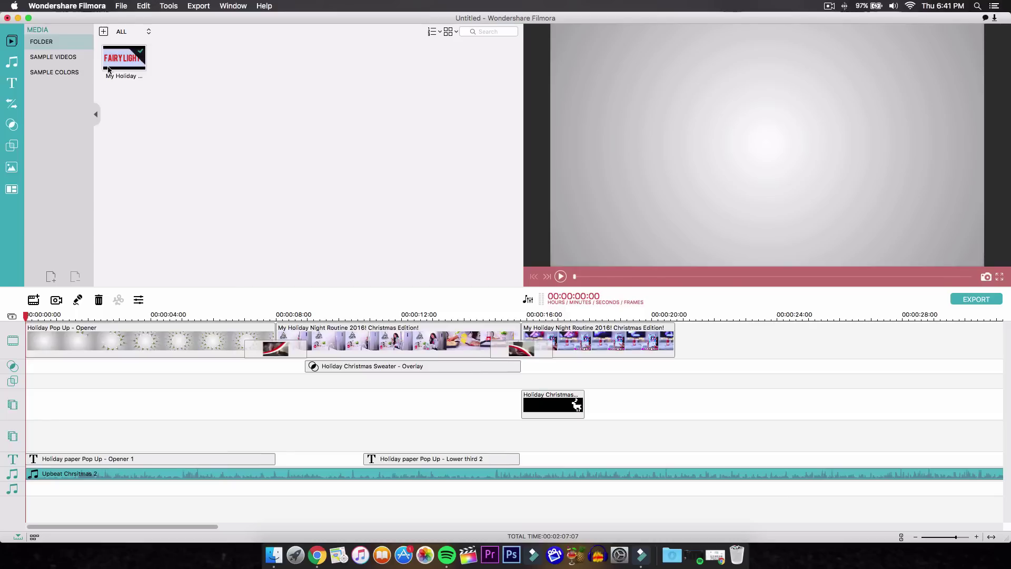
Browse the Christmas music, the Halloween filters and the imported media folder.
click(12, 63)
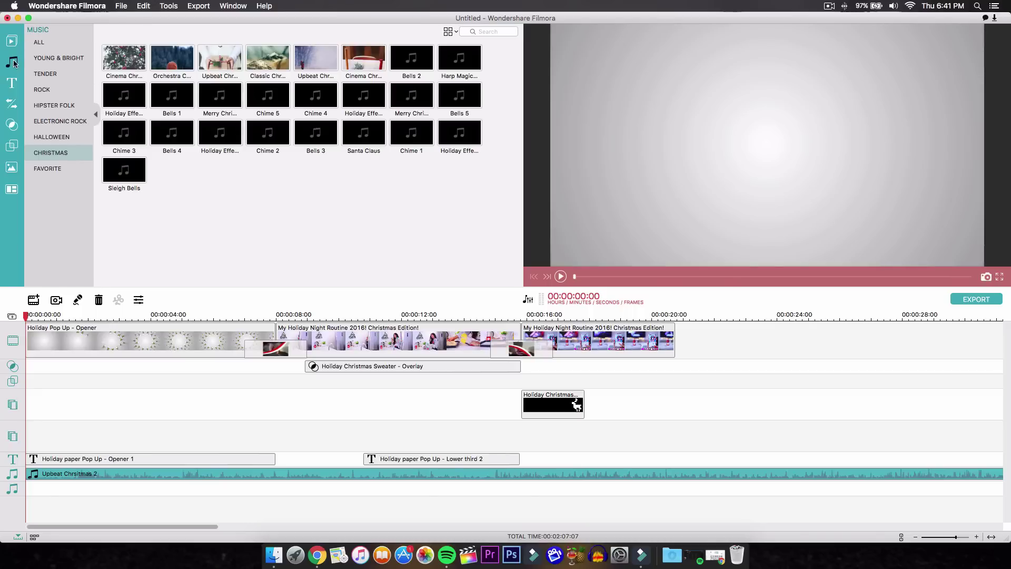
click(13, 127)
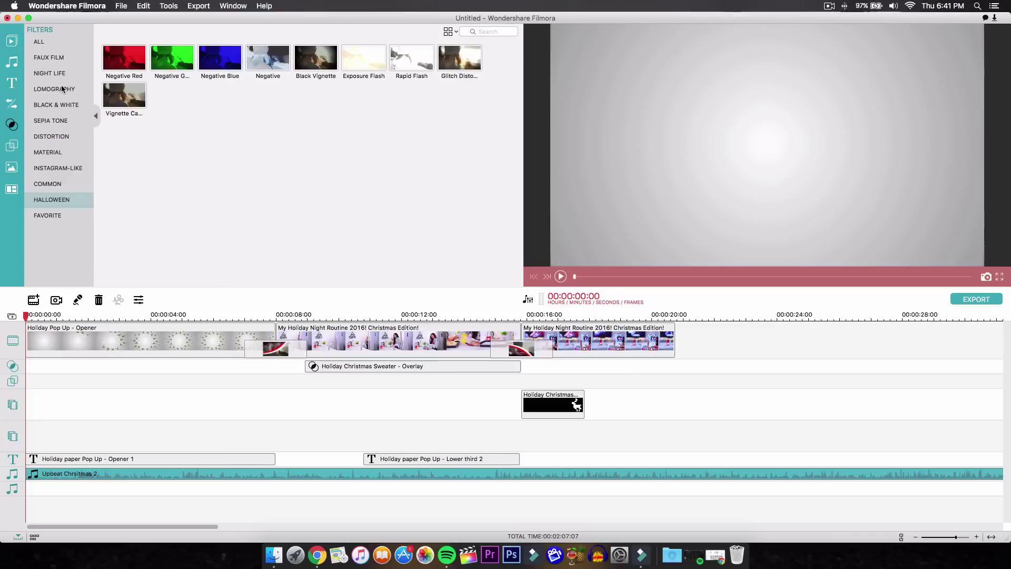
click(12, 42)
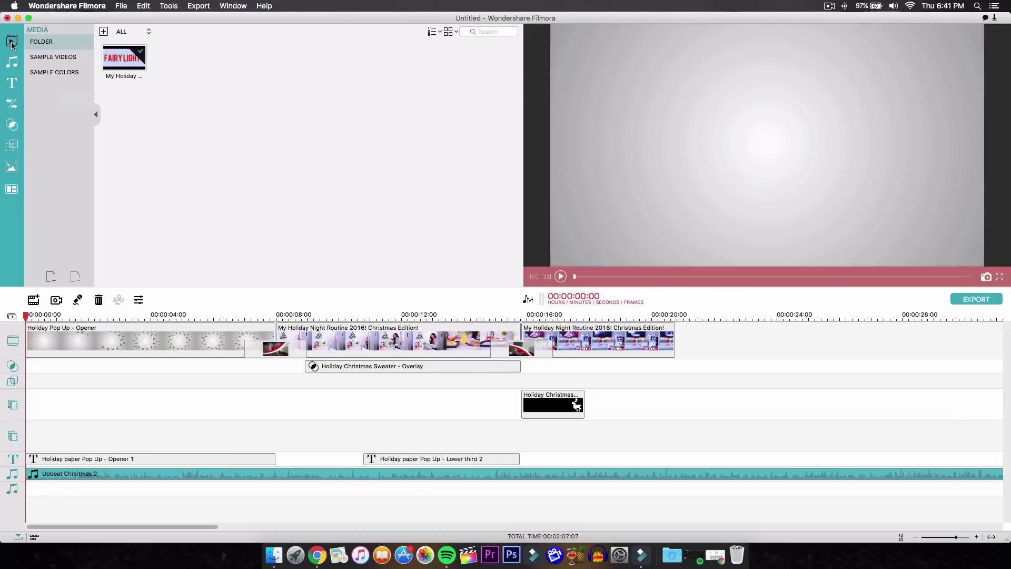
Inspect the first transition and snowflake overlay in the finished edit, and view the source YouTube channel's videos in Chrome.
click(280, 315)
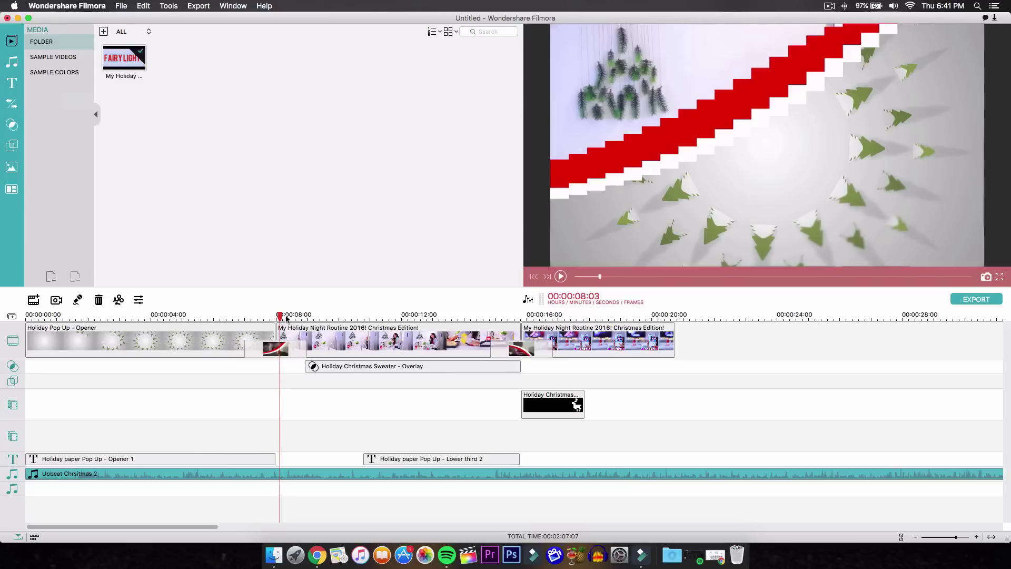
click(352, 314)
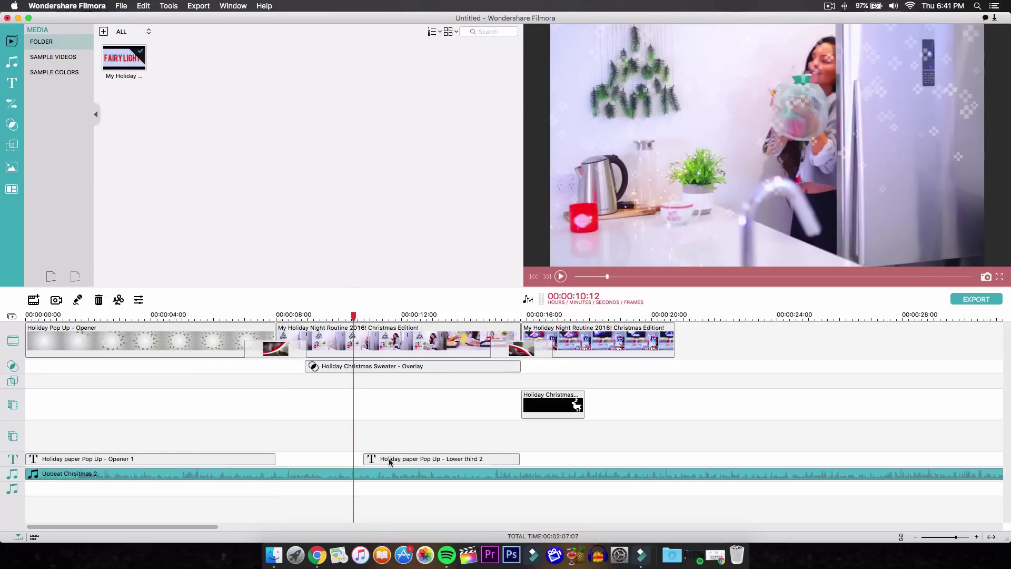
click(317, 554)
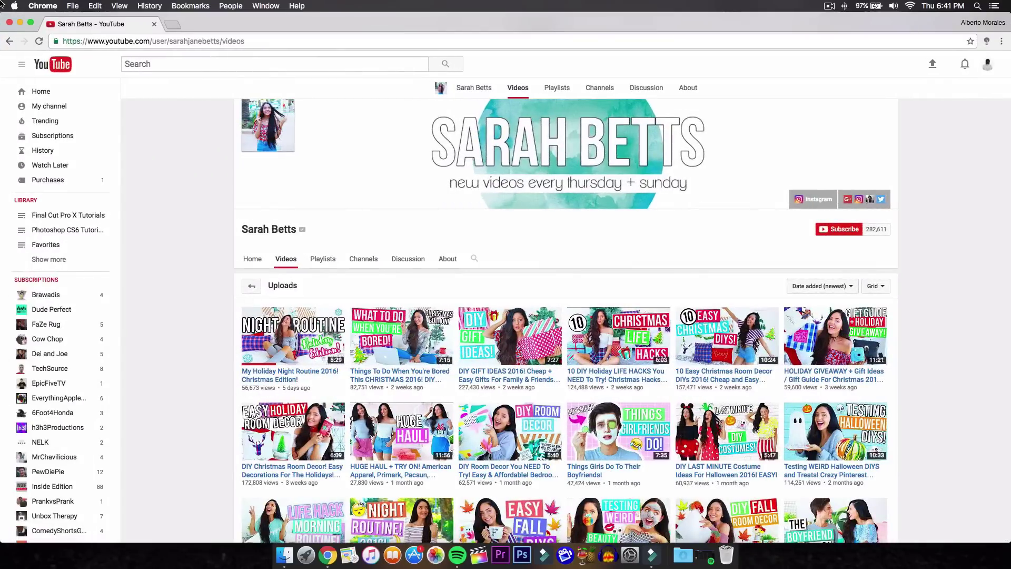
click(20, 23)
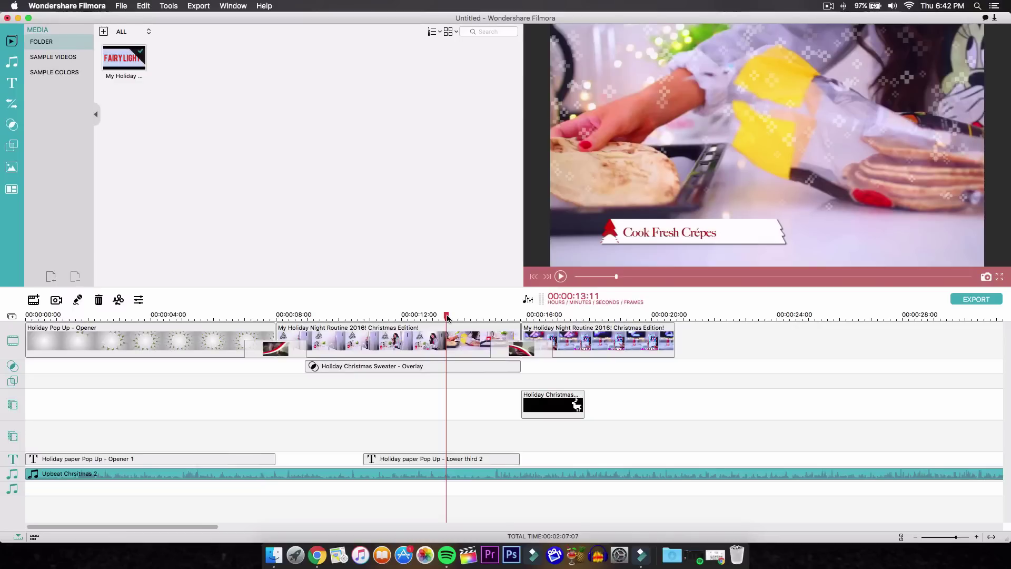
Review the finished Christmas edit by scrubbing the timeline, viewing it full screen from the start, and checking the opener at two seconds.
click(523, 316)
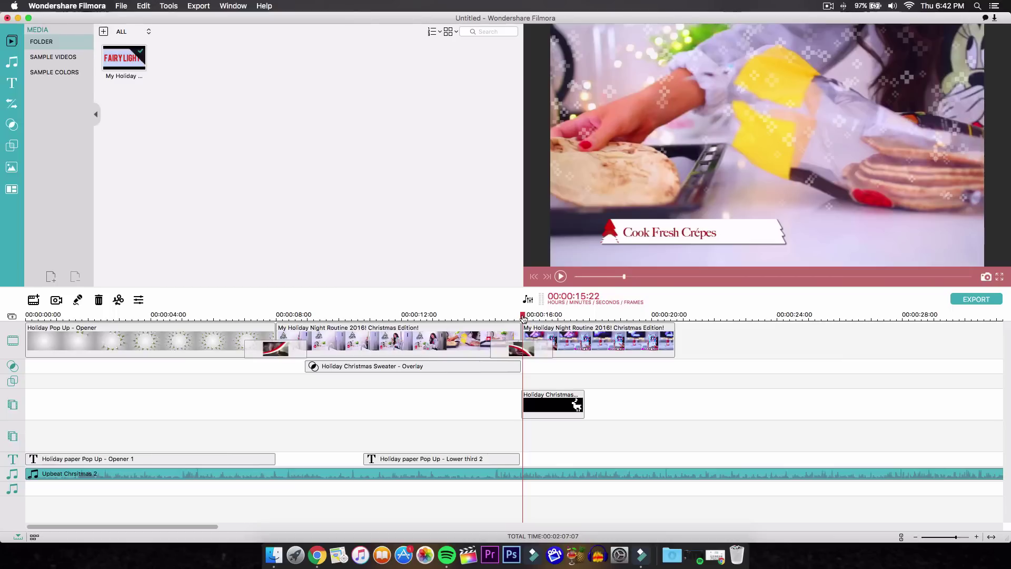
drag(523, 318, 17, 320)
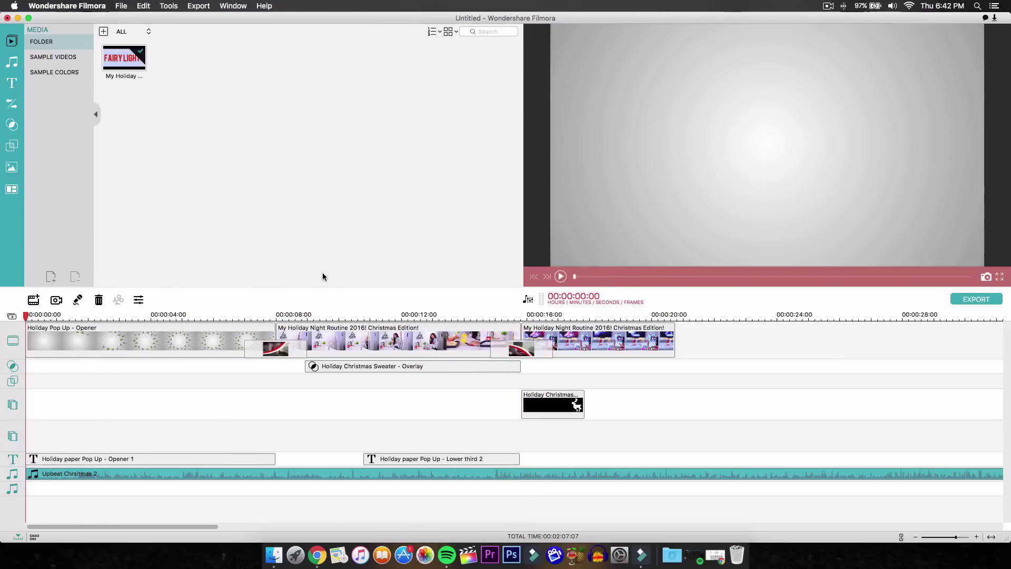
click(1000, 278)
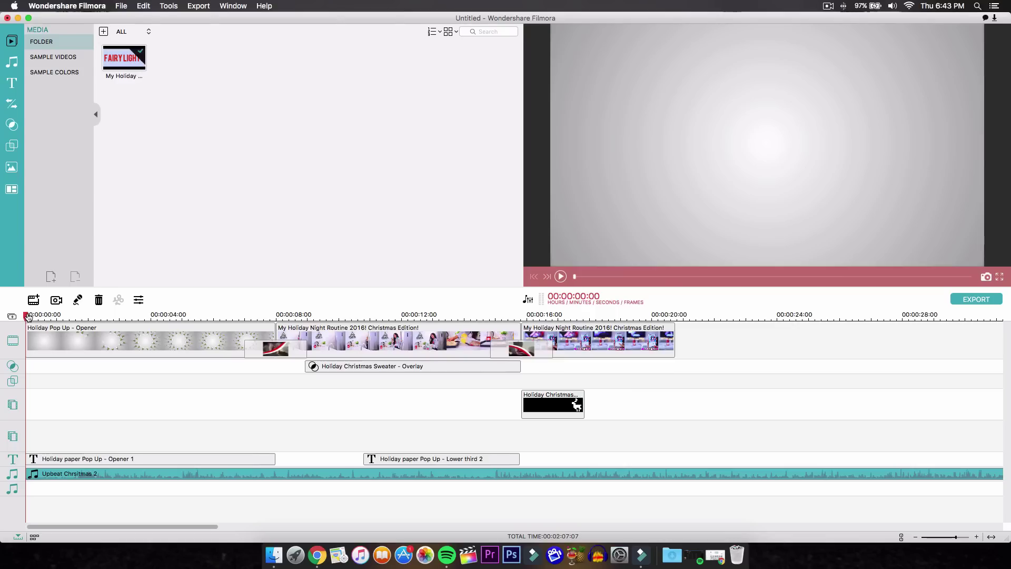
drag(28, 316, 89, 316)
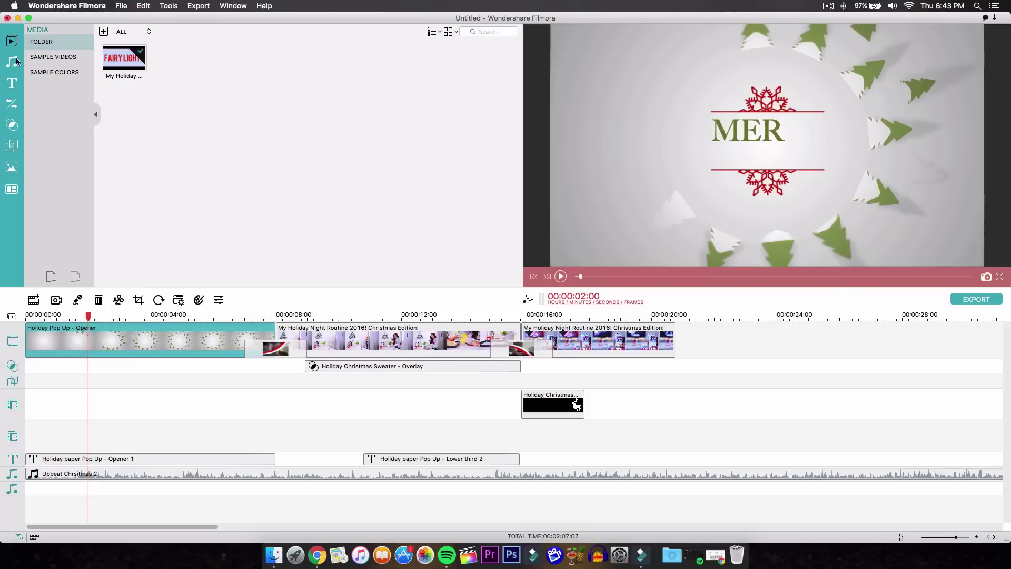
Show the Holiday text presets and play the first video clip from the start of the timeline.
click(11, 83)
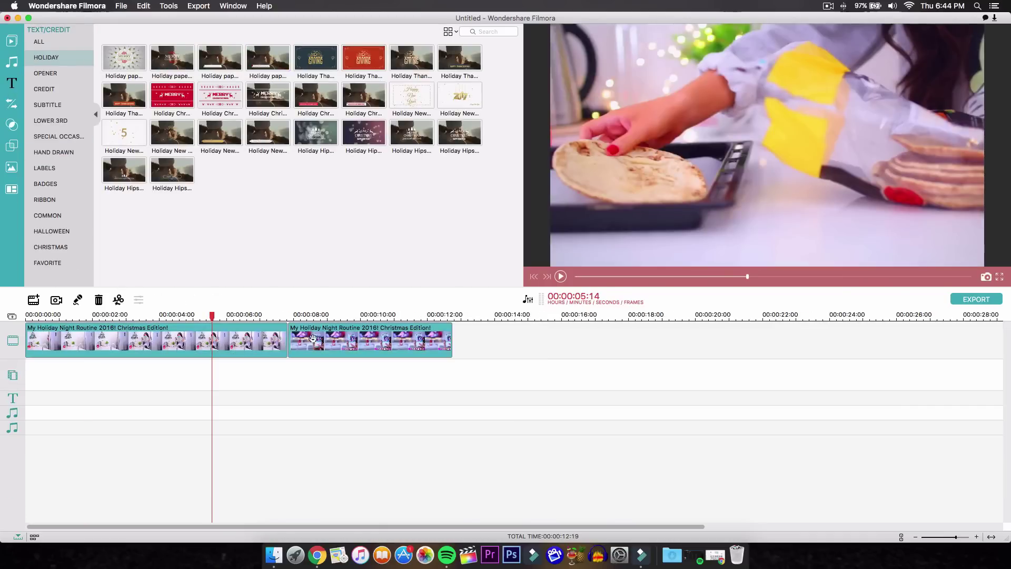
click(201, 347)
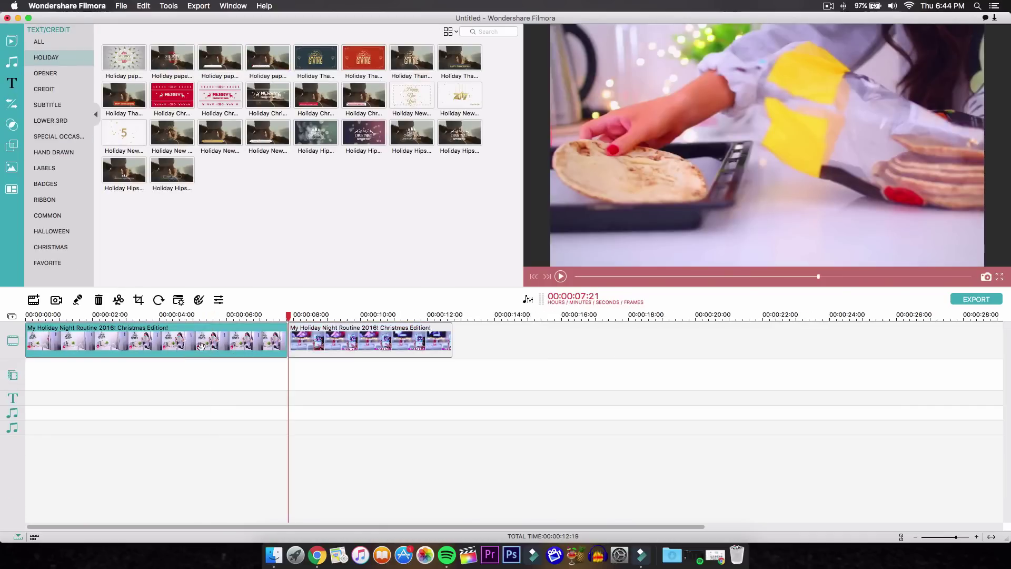
click(28, 316)
key(space)
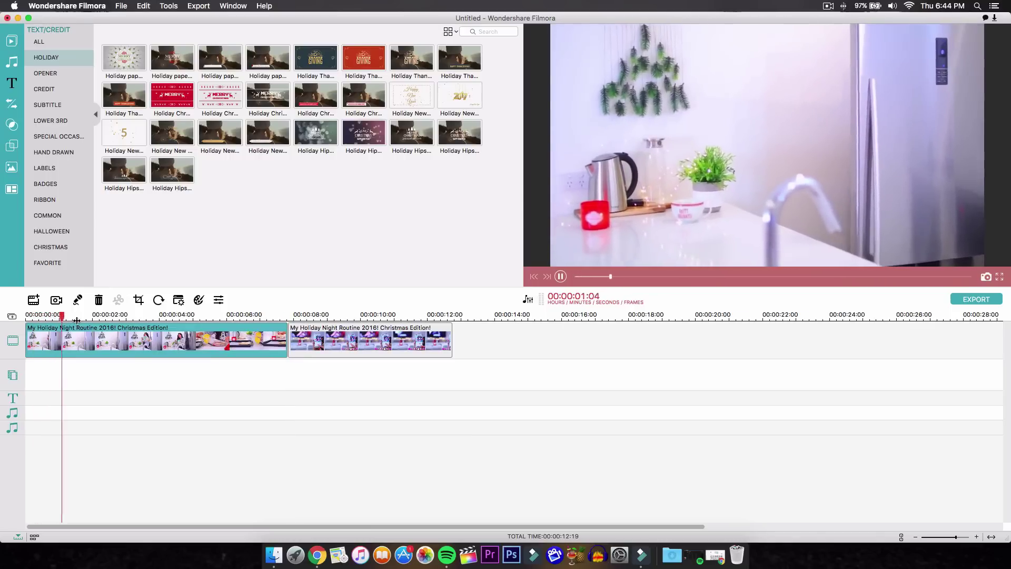
key(space)
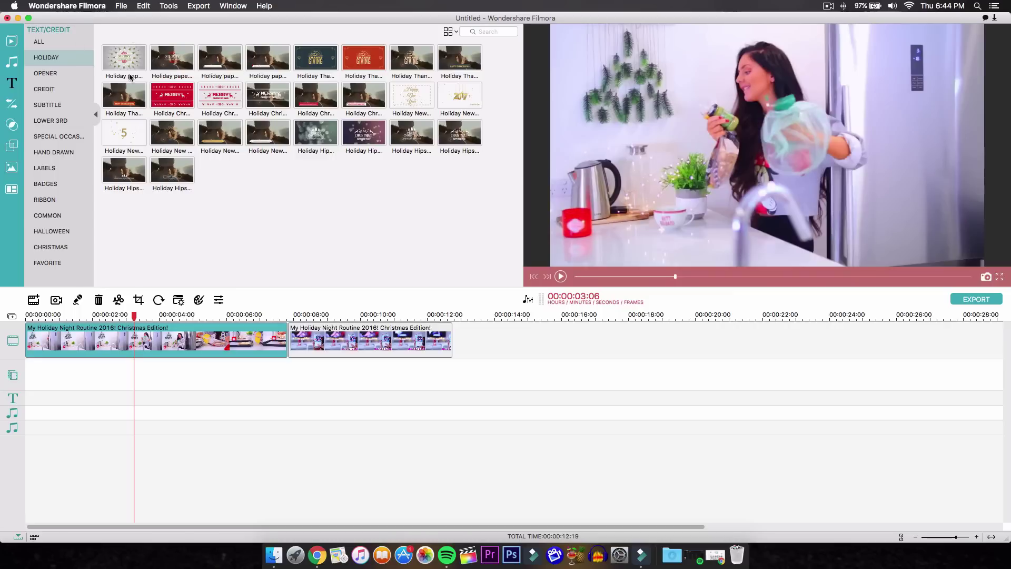
Preview the first two Holiday paper Pop Up text presets, the Merry Christmas opener and the title.
click(121, 60)
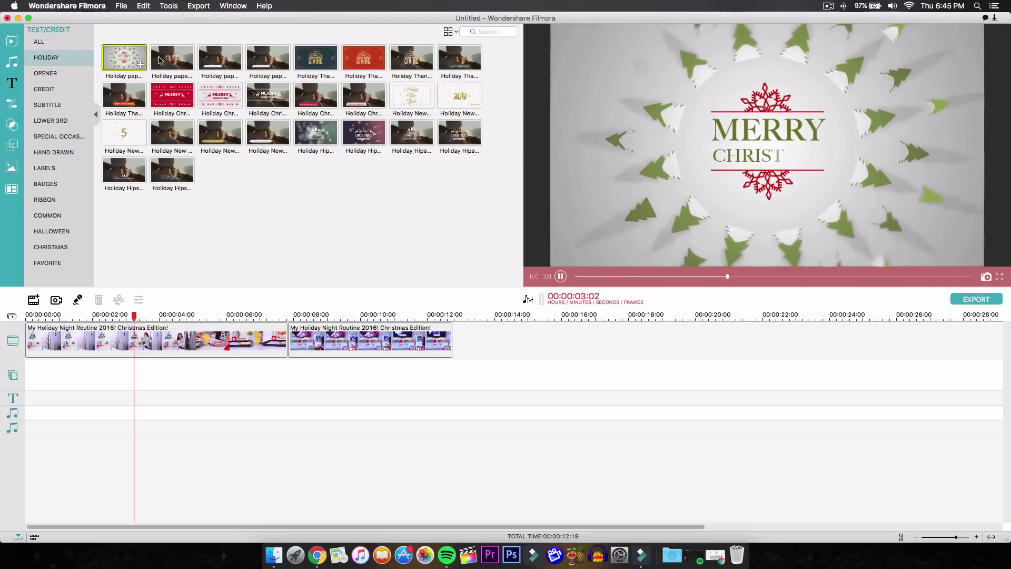
key(space)
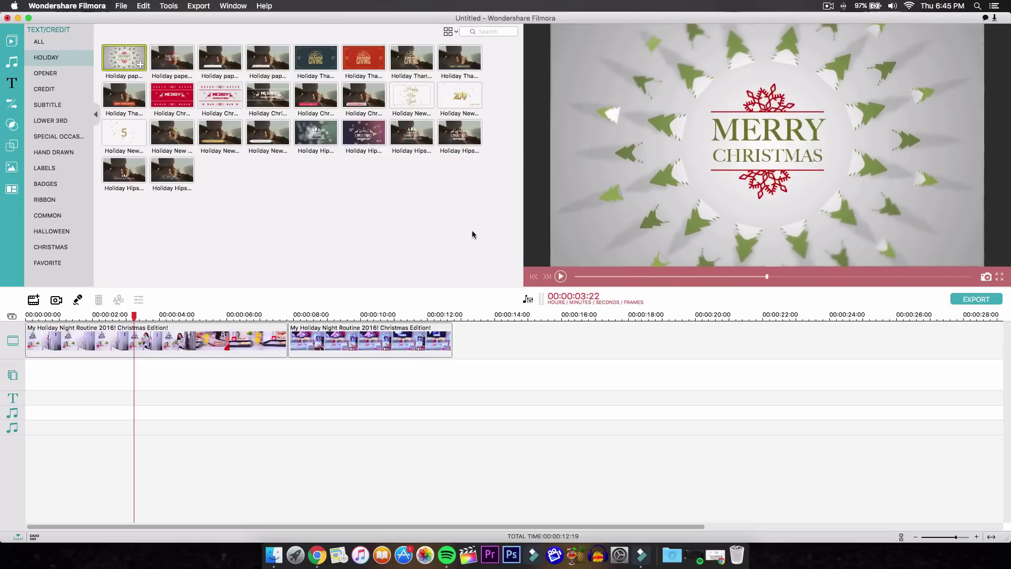
click(172, 60)
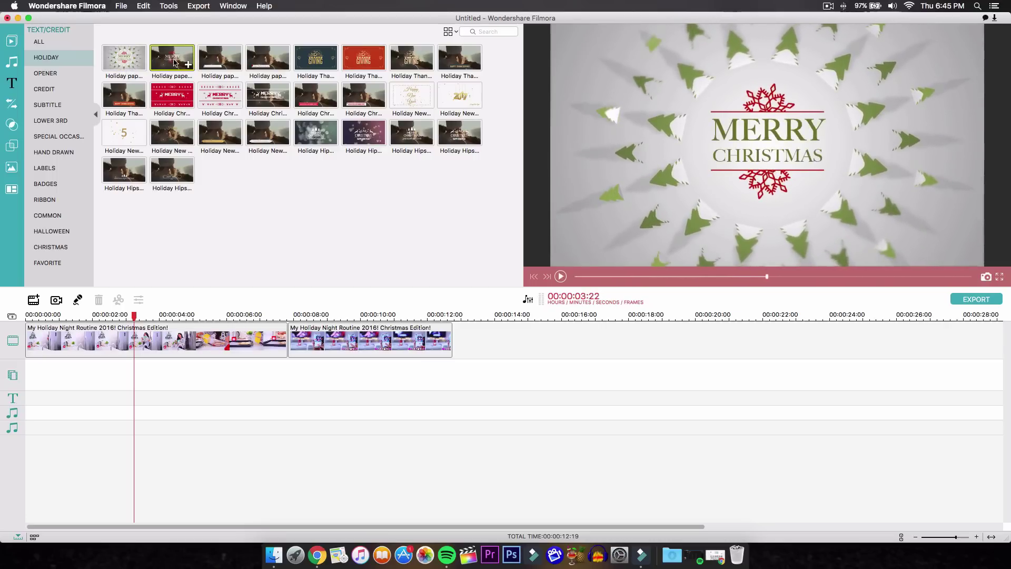
double_click(174, 62)
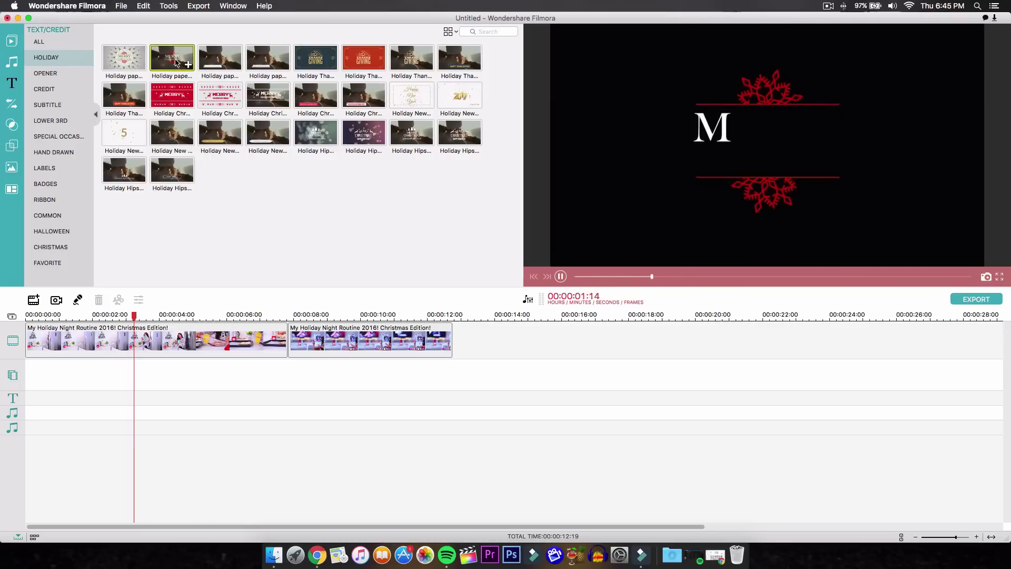
key(space)
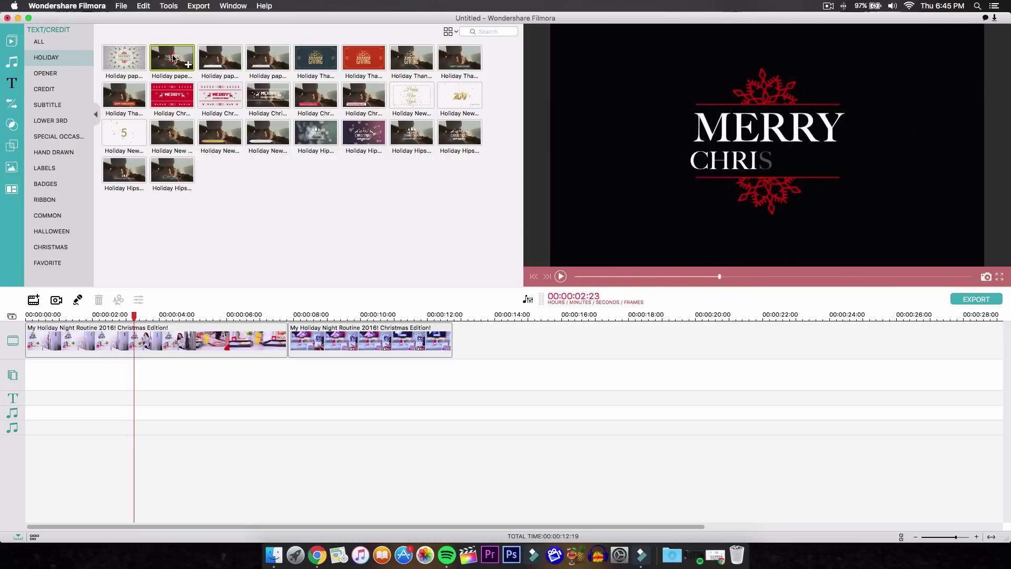
Try the Holiday paper Pop Up - Opener 1 preset at the start of the timeline, play it and undo the insertion.
click(129, 61)
drag(127, 54, 92, 353)
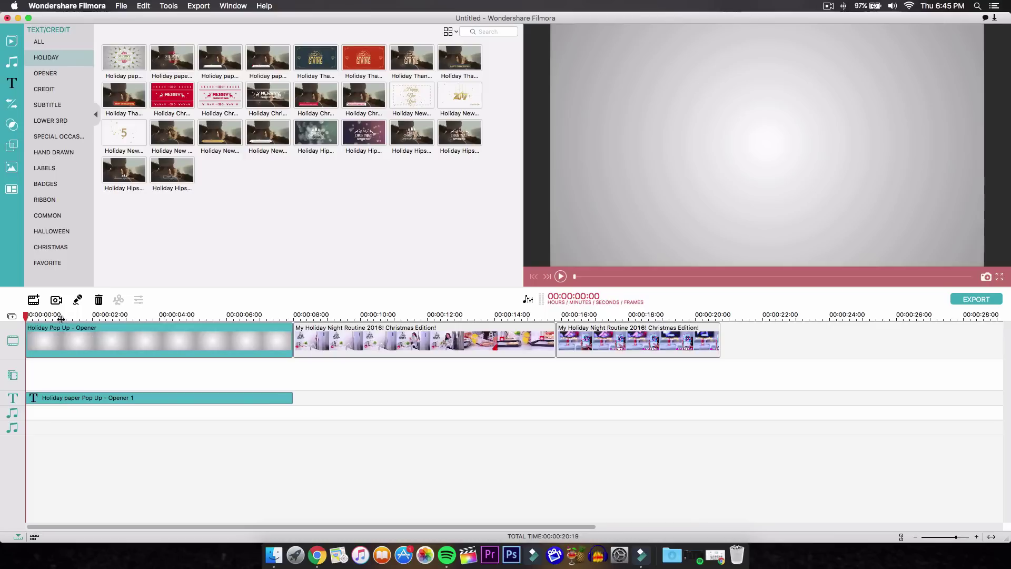
key(space)
key(super+z)
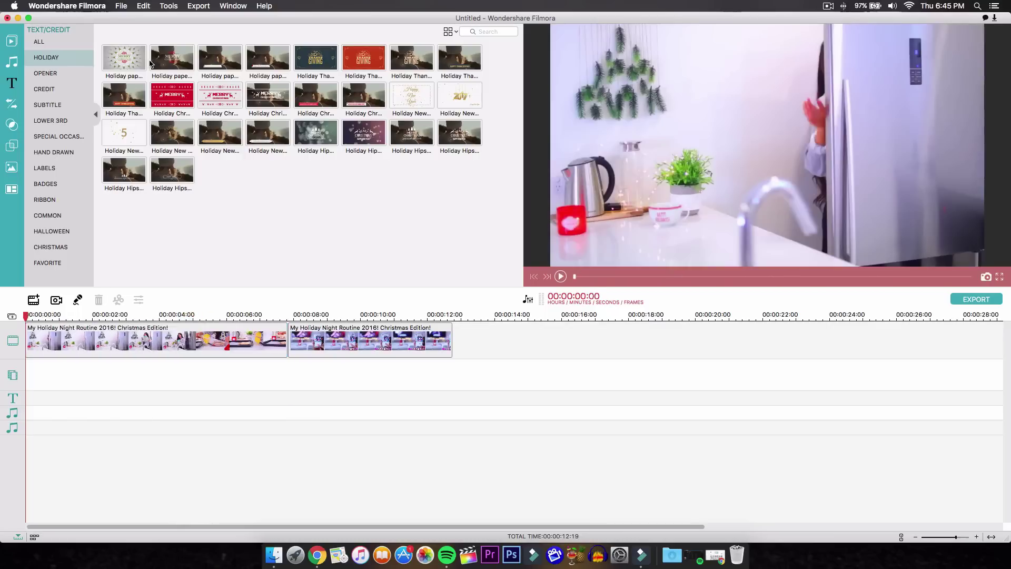
Try the Holiday paper Pop Up - Title 1 preset over the first clip, play it and delete it.
click(172, 55)
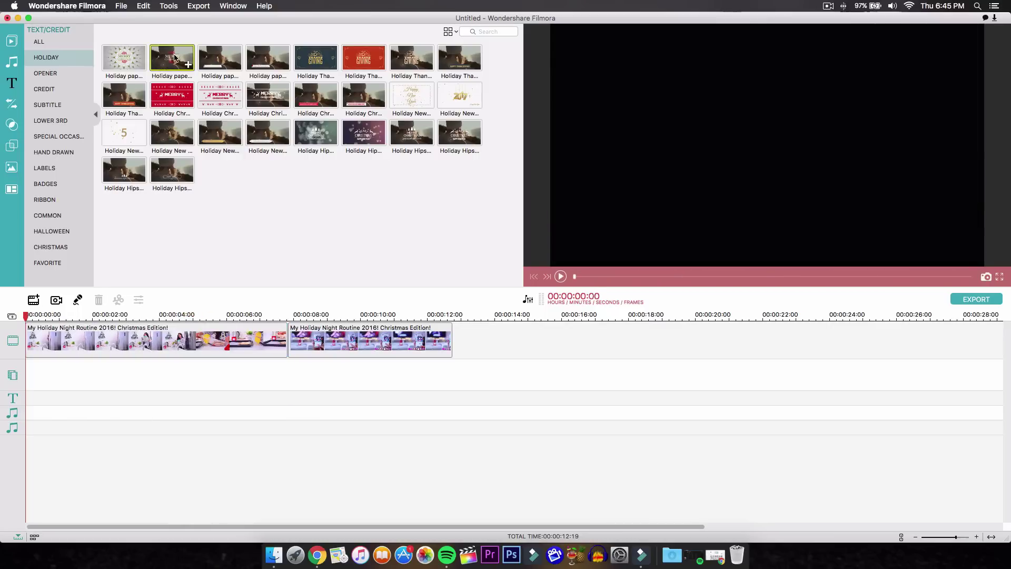
drag(176, 57, 29, 343)
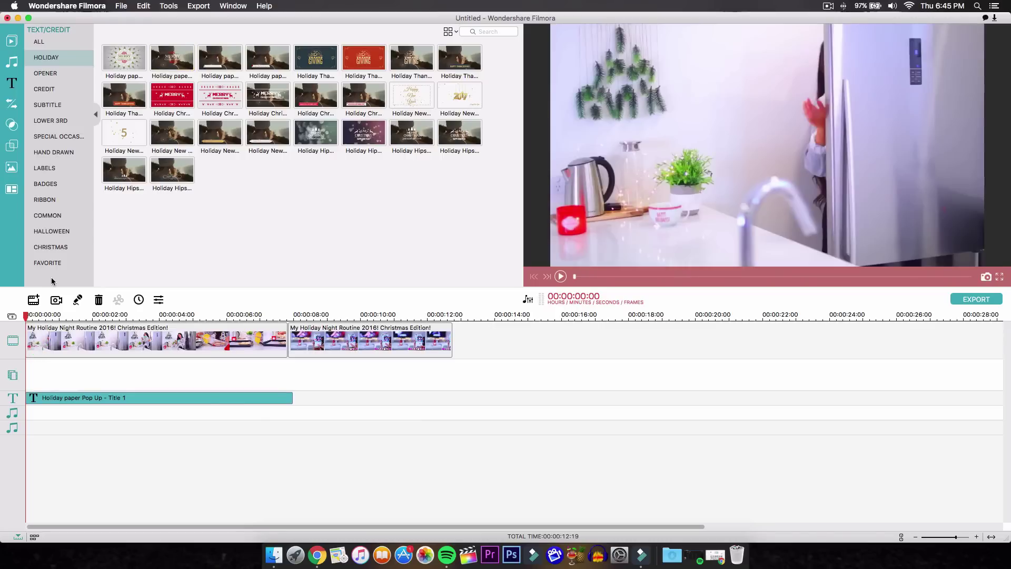
key(space)
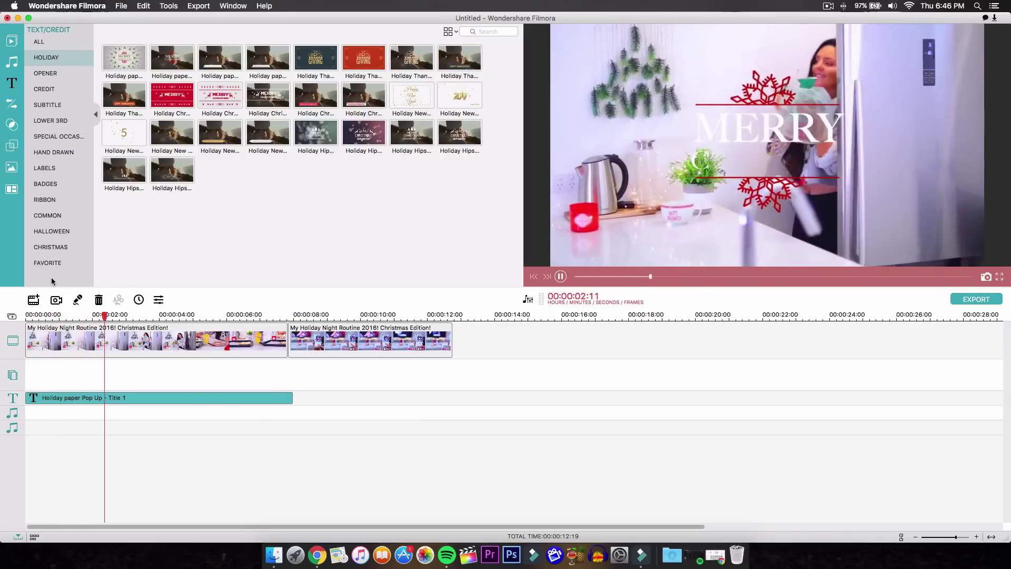
key(space)
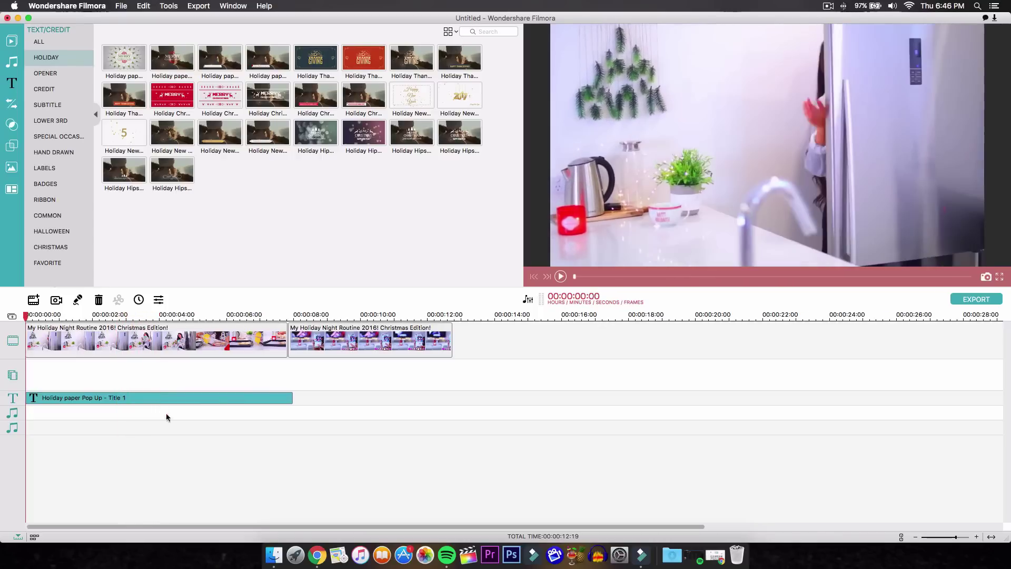
key(Delete)
Insert the Holiday paper Pop Up - Opener 1 preset at the start of the timeline, ahead of the first clip.
drag(110, 66, 65, 342)
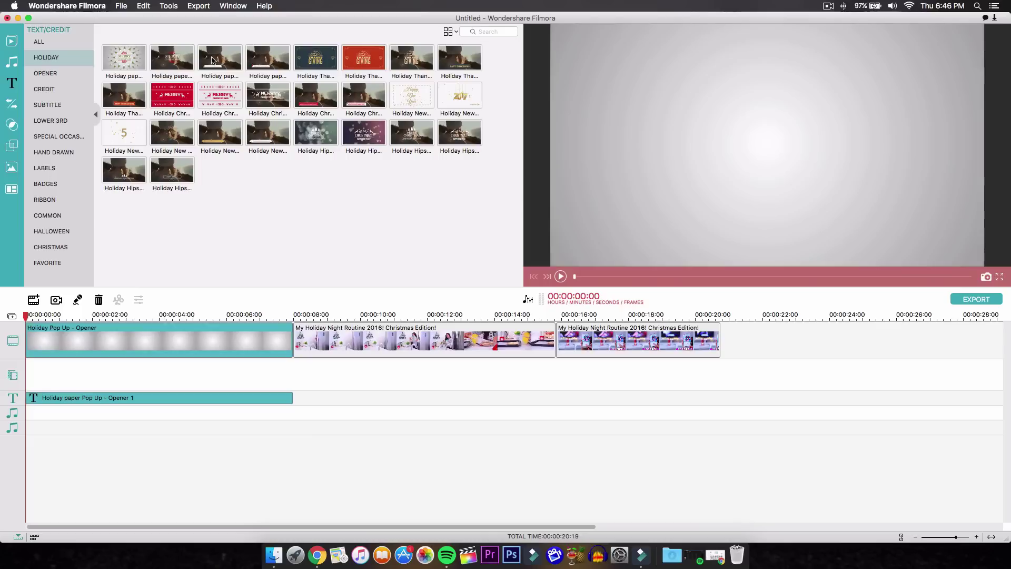
click(291, 334)
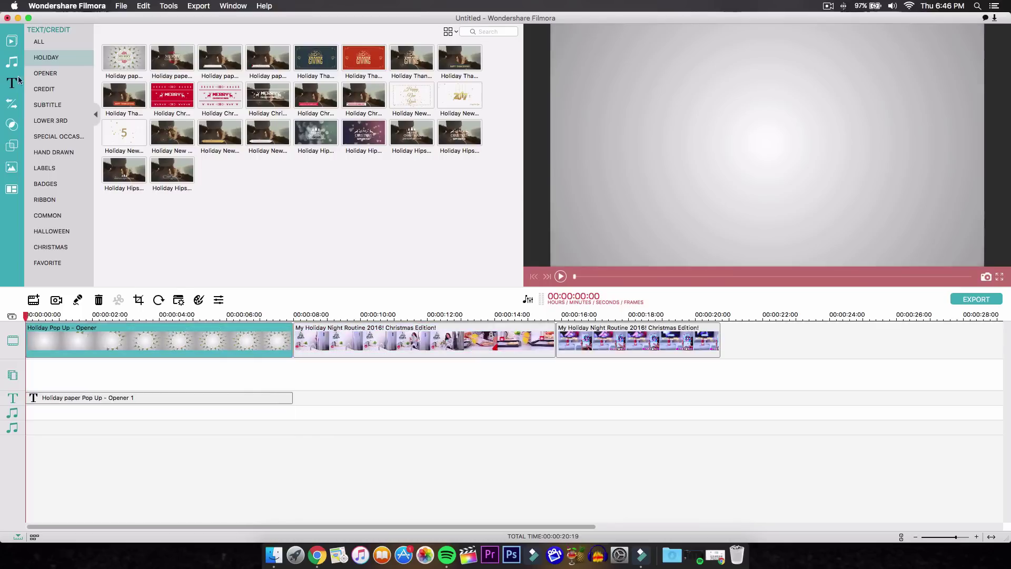
Preview the first three Holiday transitions: the two red-and-white Christmas ones and the first Hipster one.
click(16, 105)
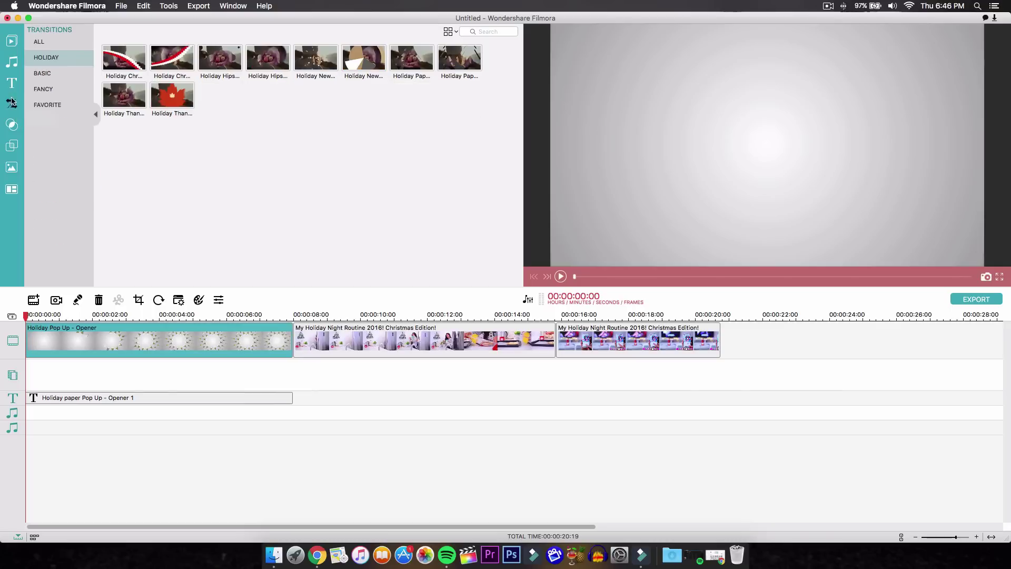
click(129, 55)
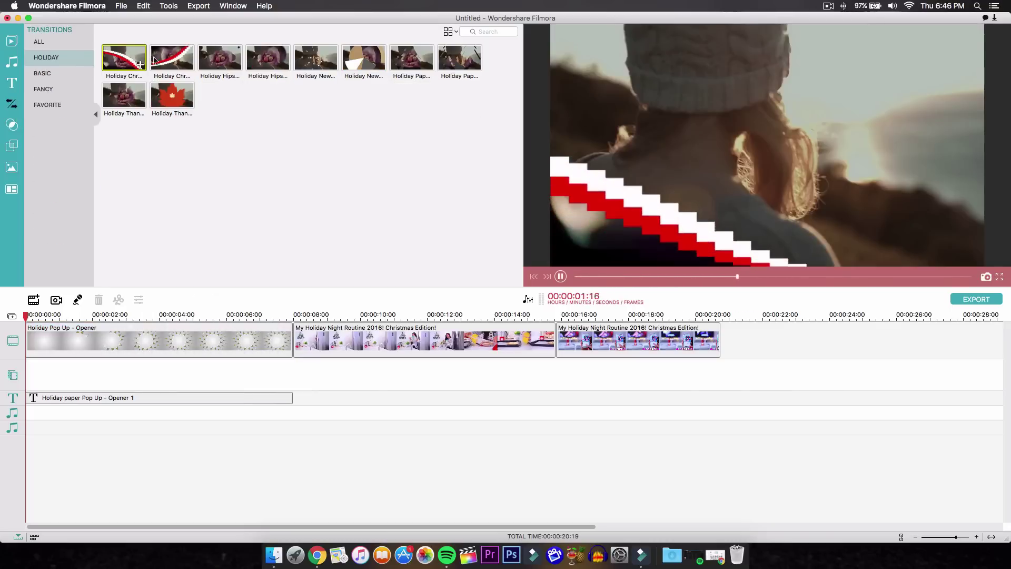
click(182, 61)
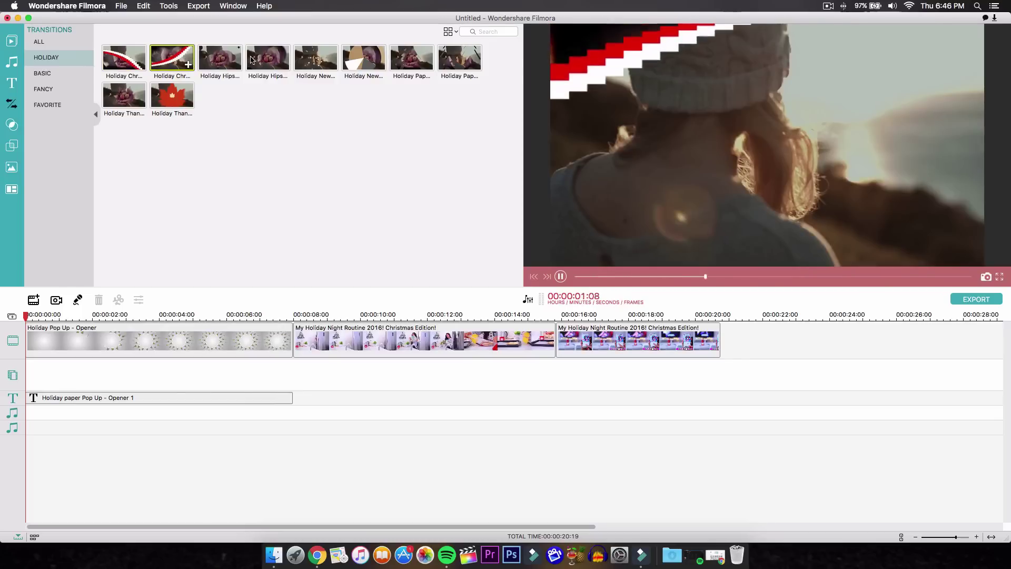
click(224, 55)
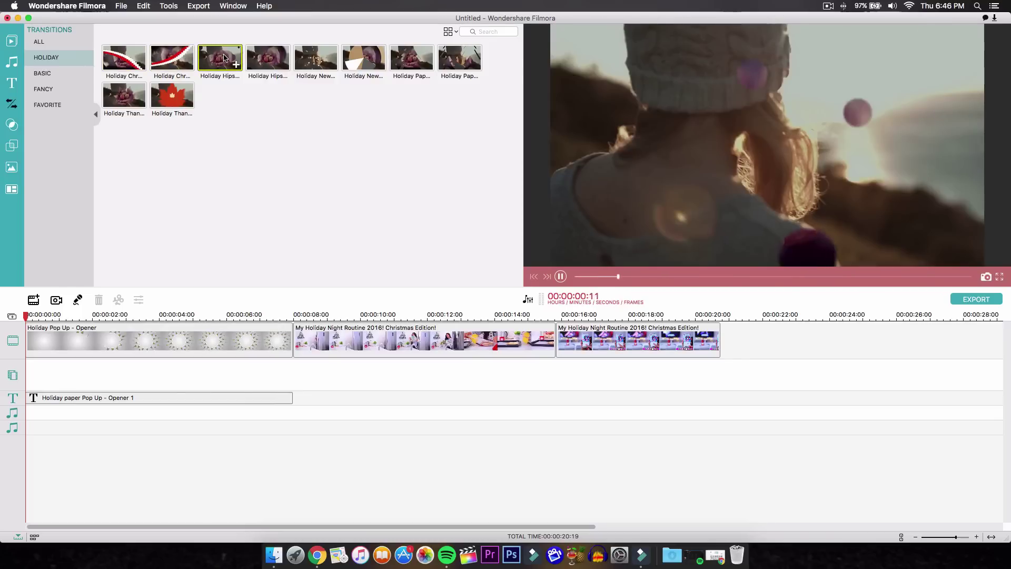
Try the first Holiday Hipster transition between the opener and the first video clip, and play it.
drag(230, 156, 272, 310)
click(257, 316)
key(space)
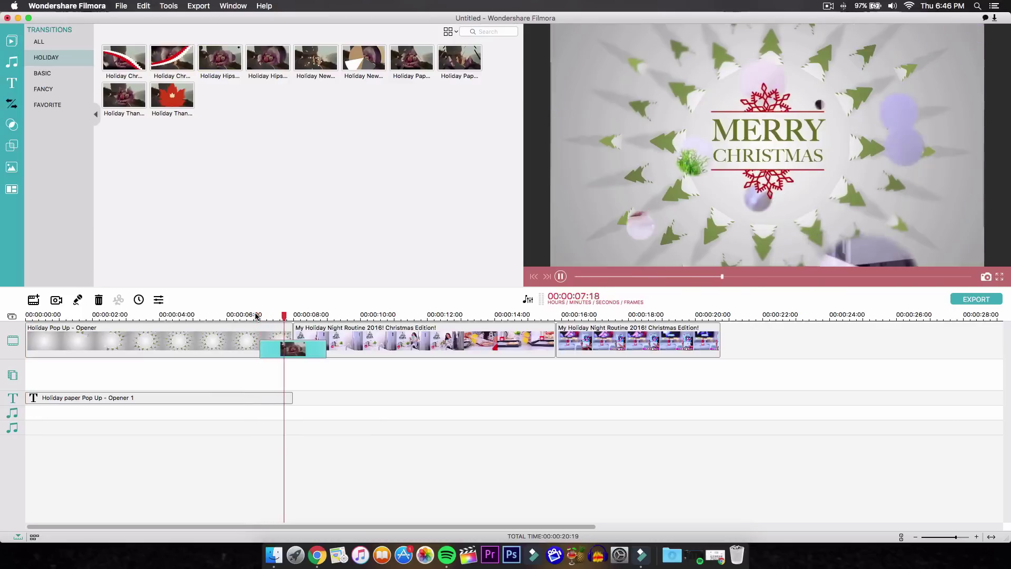
key(space)
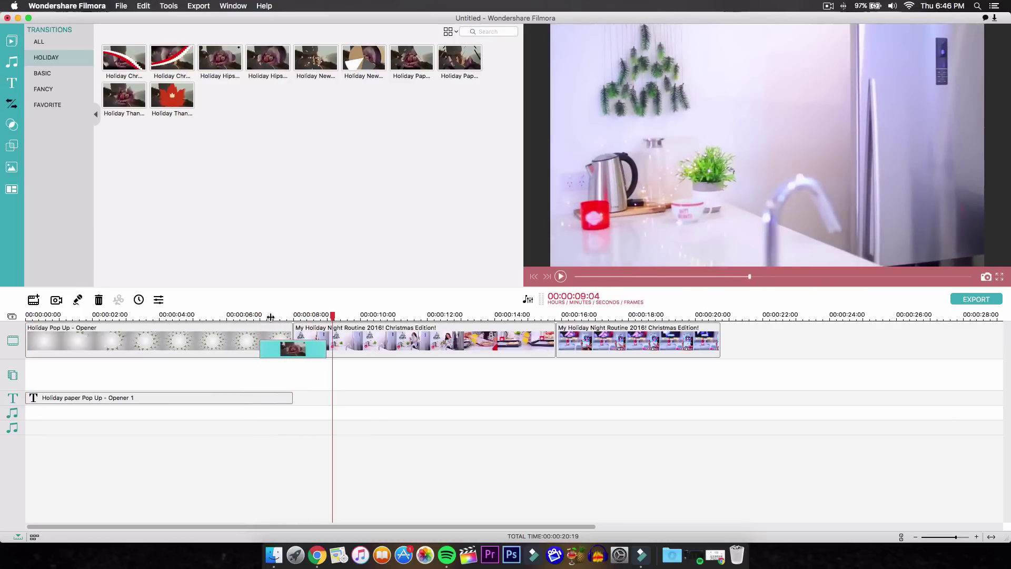
Insert the first Holiday Christmas transition between the opener and the first video clip, and the second Christmas one between the two video clips.
click(112, 64)
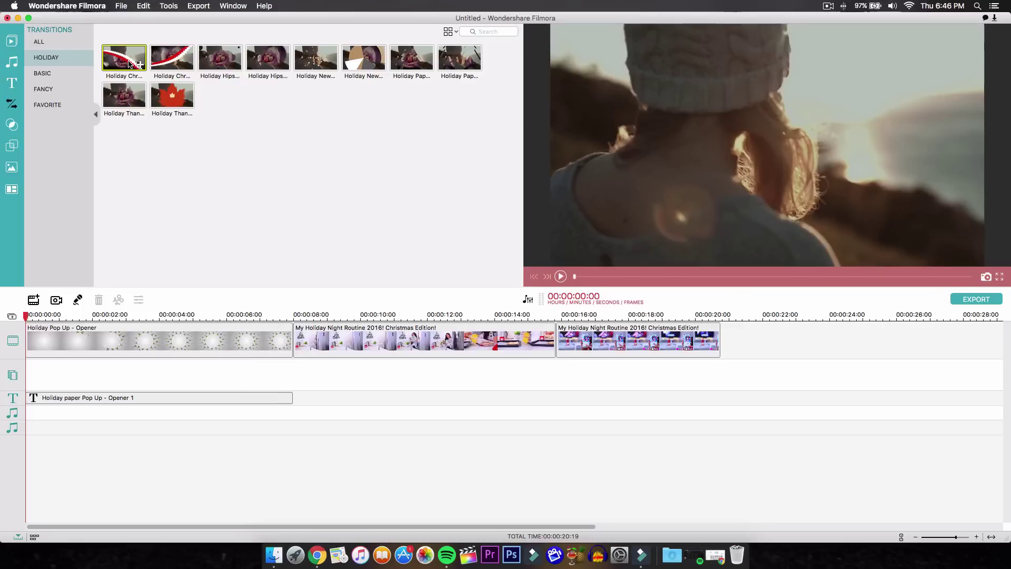
drag(296, 299, 292, 349)
key(space)
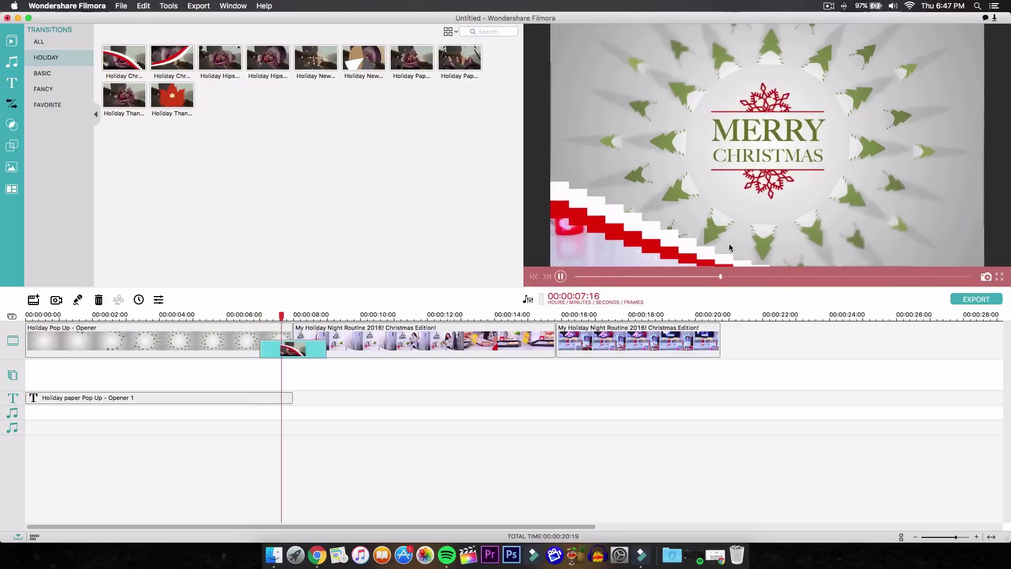
key(space)
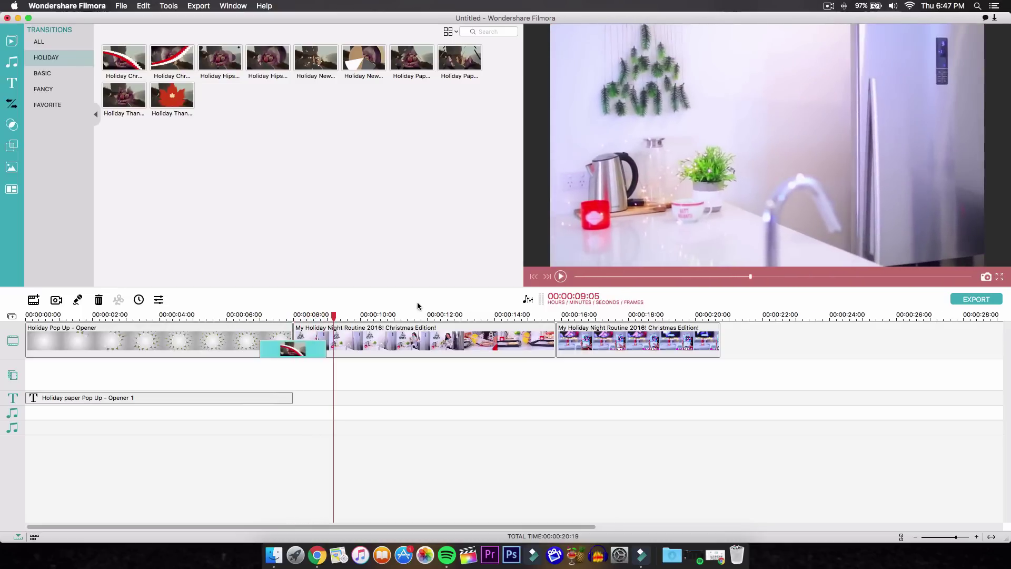
click(168, 59)
drag(167, 59, 563, 341)
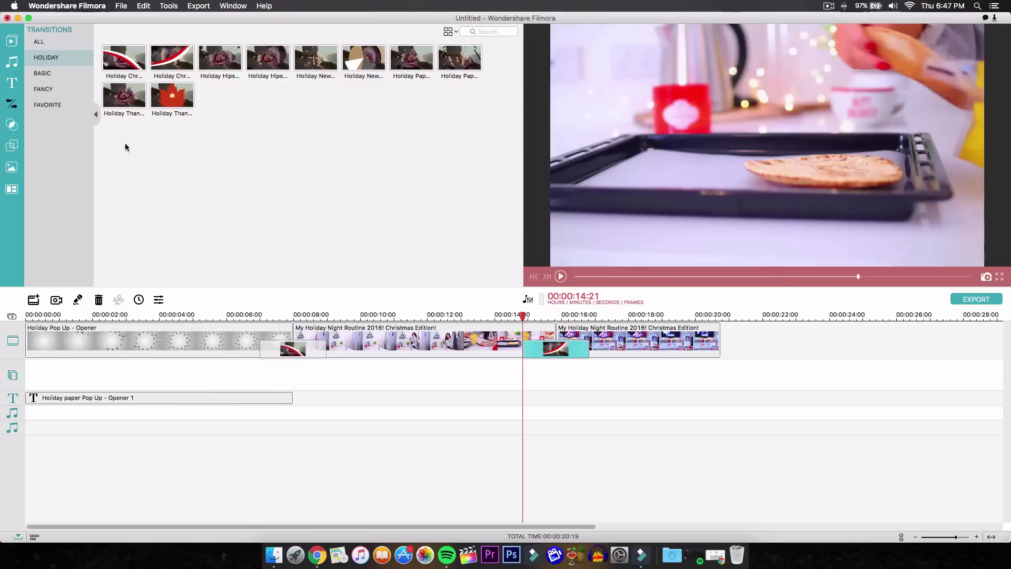
Preview the two Holiday paper Pop Up lower third title presets, the green one and the red one.
click(13, 82)
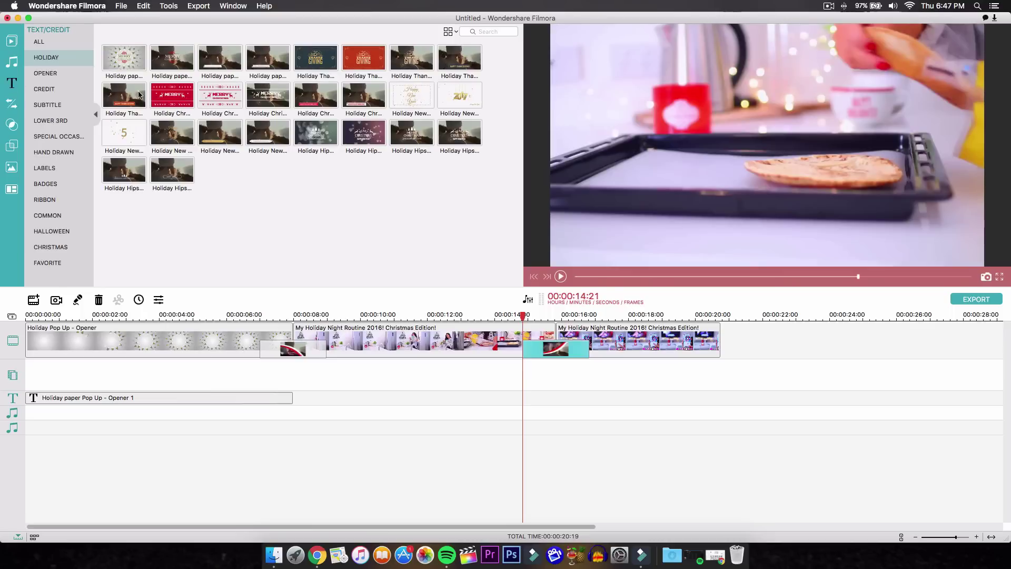
click(229, 64)
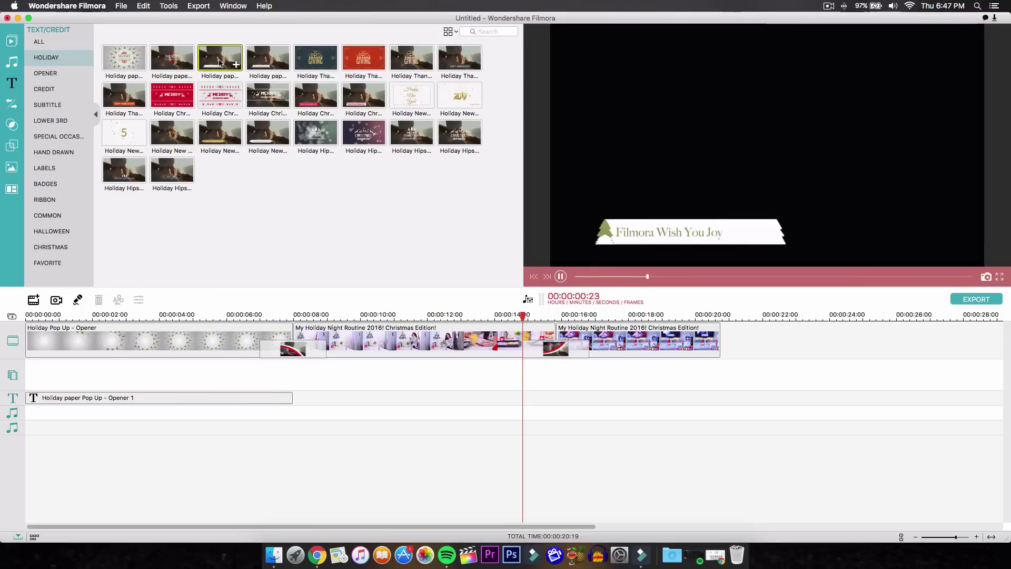
key(space)
click(265, 61)
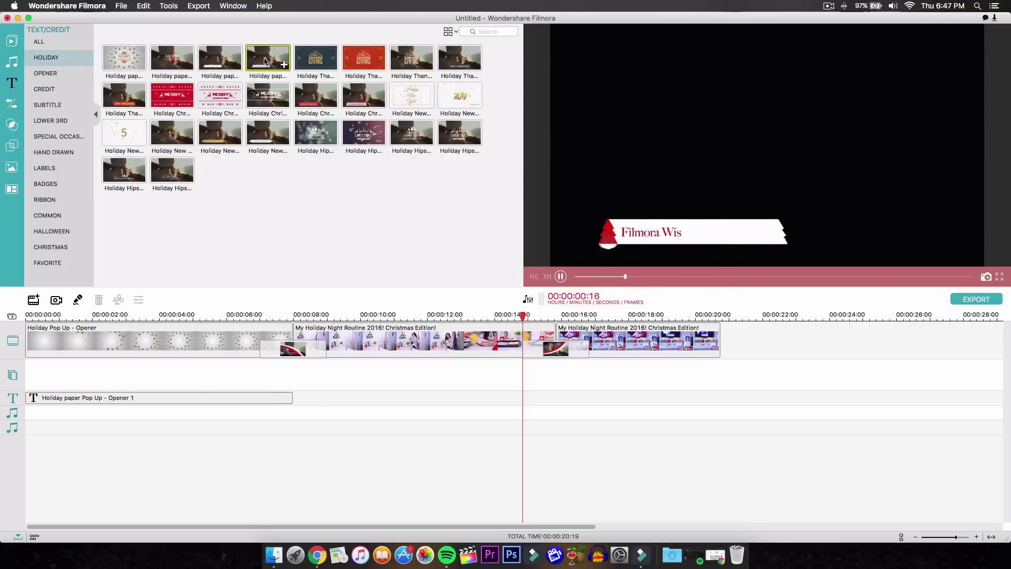
key(space)
Try the Holiday paper Pop Up - Lower third 2 title over the first video clip and play it back.
drag(281, 95, 344, 380)
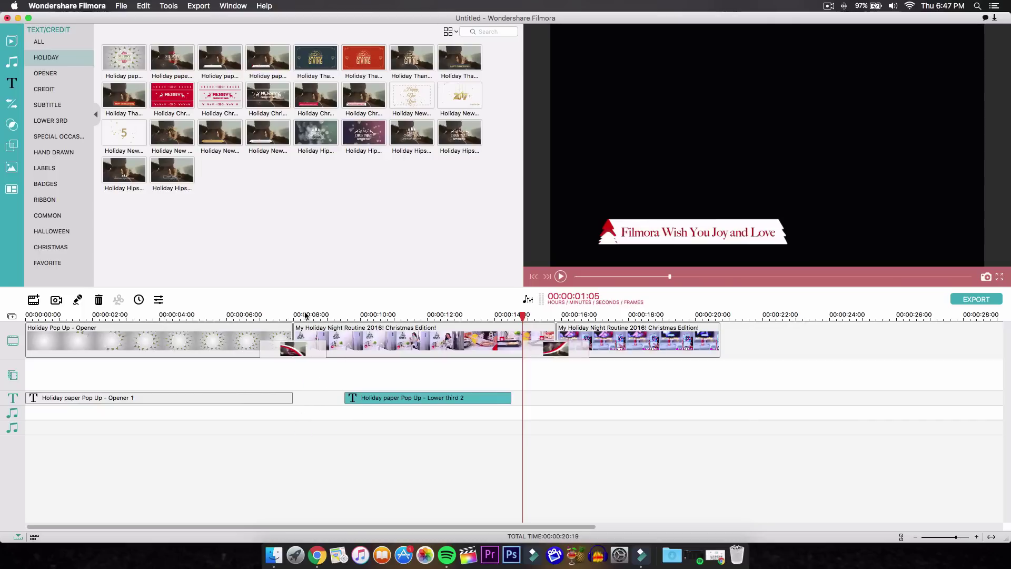
click(305, 315)
key(space)
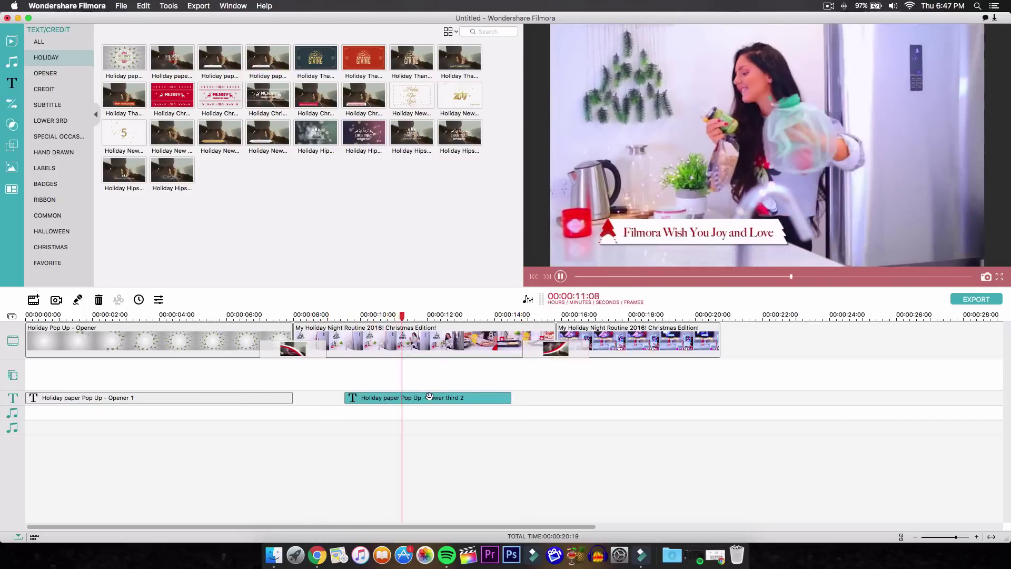
key(space)
click(337, 315)
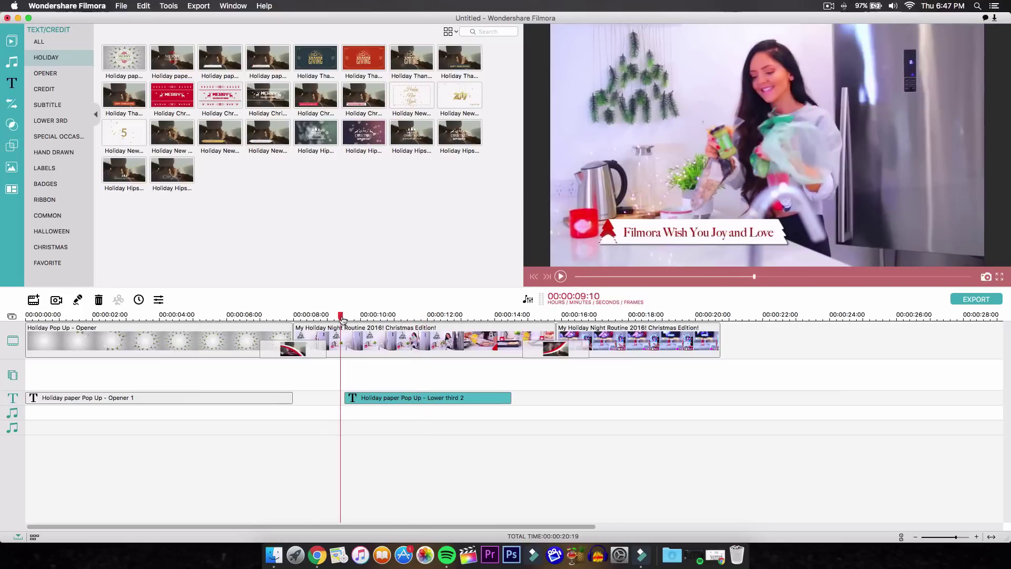
key(space)
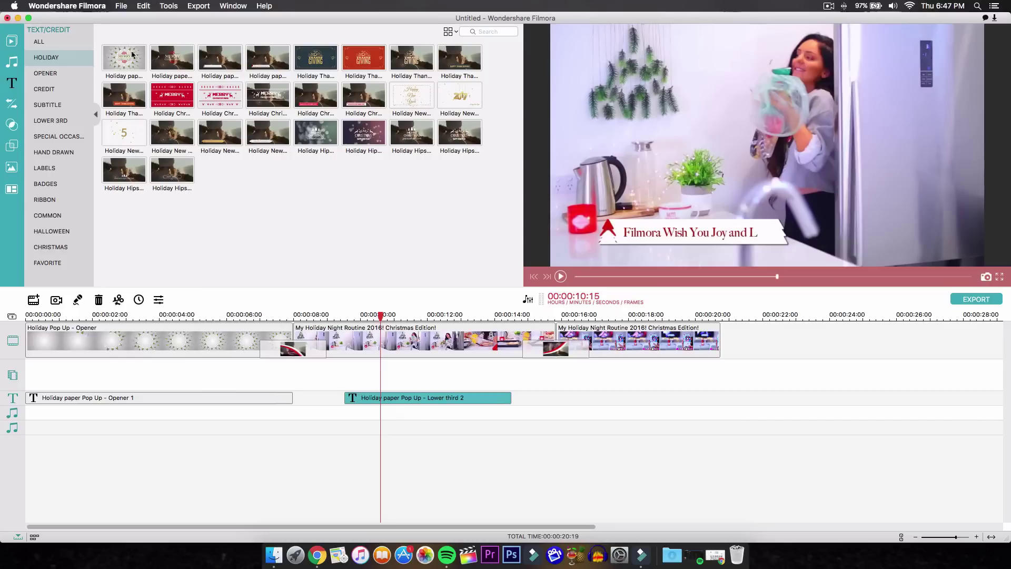
click(12, 105)
drag(139, 60, 227, 345)
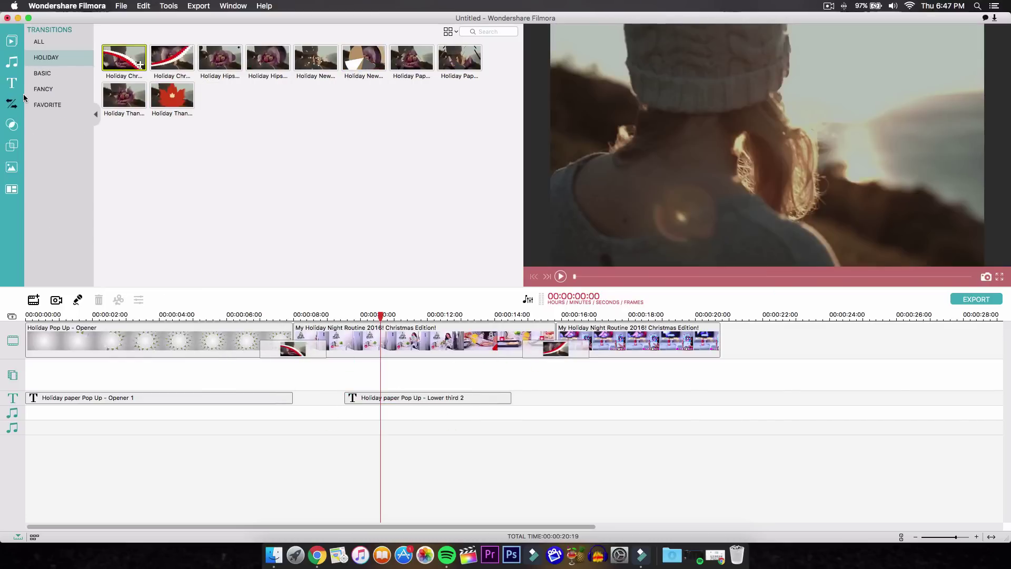
drag(372, 395, 180, 171)
click(405, 396)
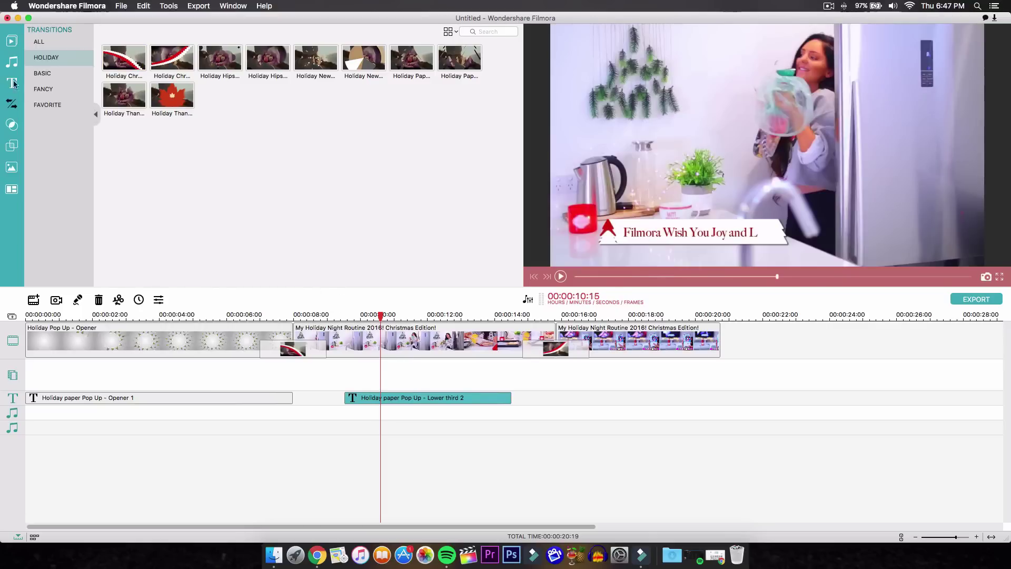
Preview the first two Holiday overlays and remove the Lower third 2 title from the timeline.
click(11, 125)
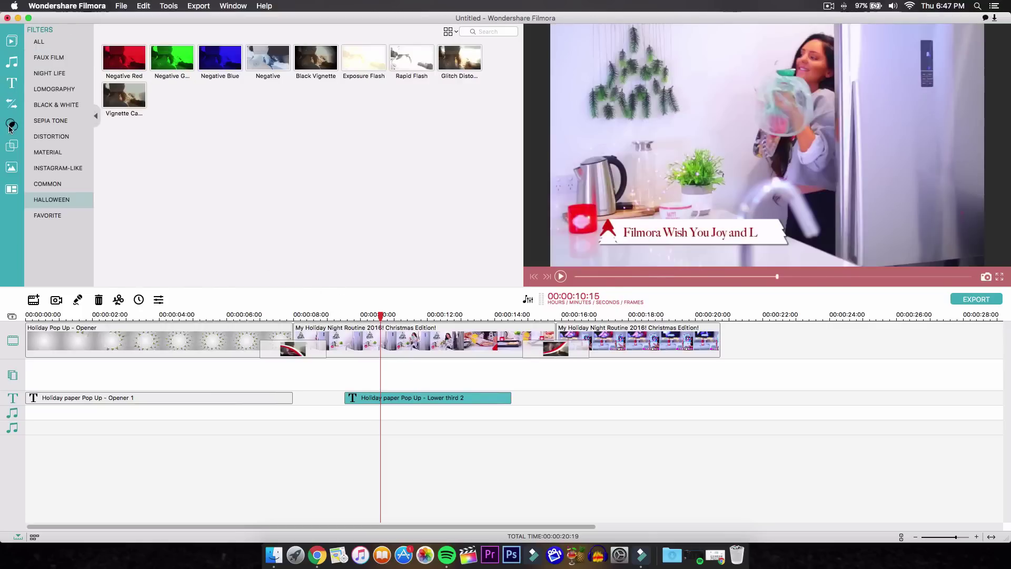
click(12, 147)
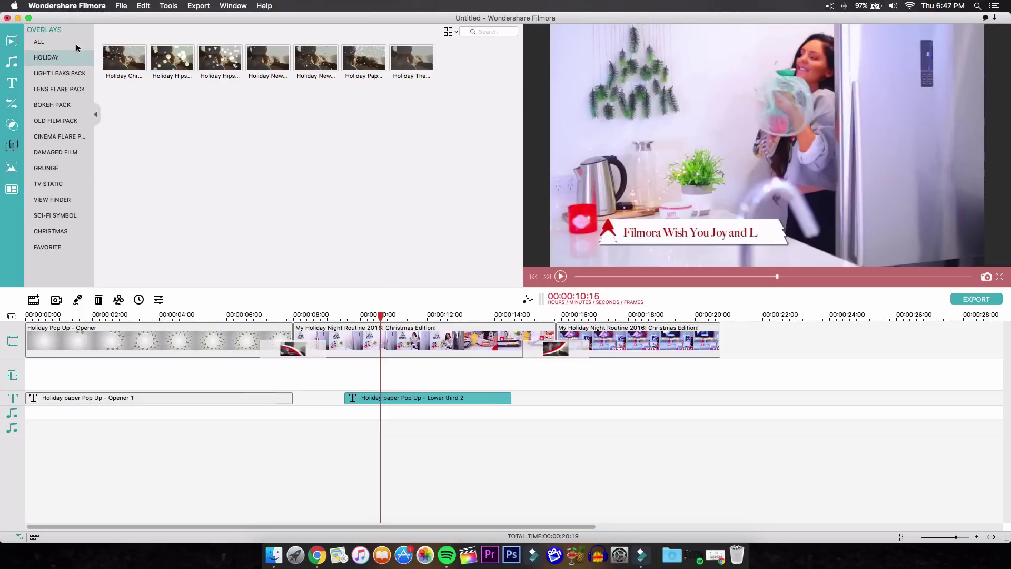
click(128, 57)
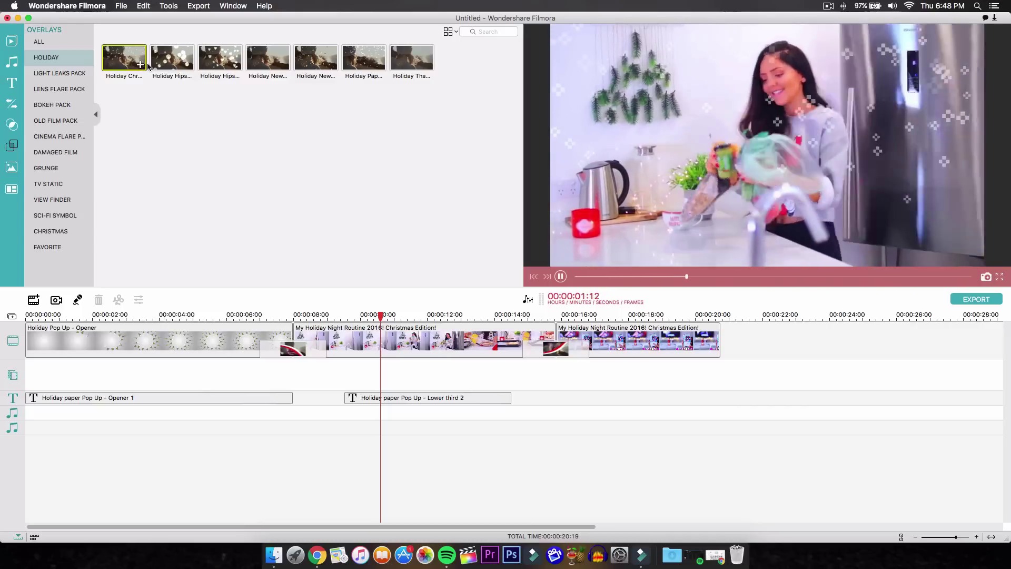
click(189, 65)
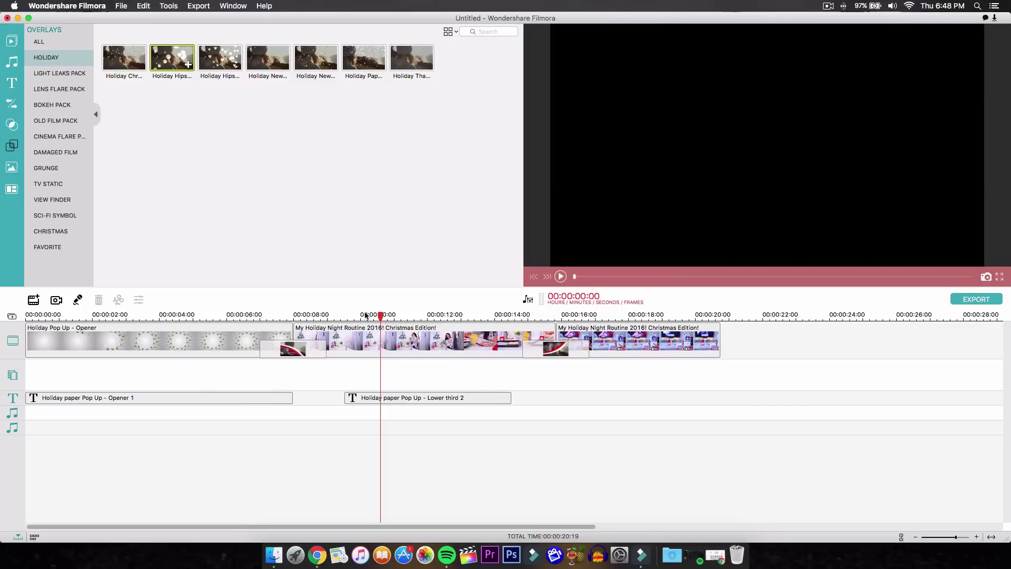
key(super+z)
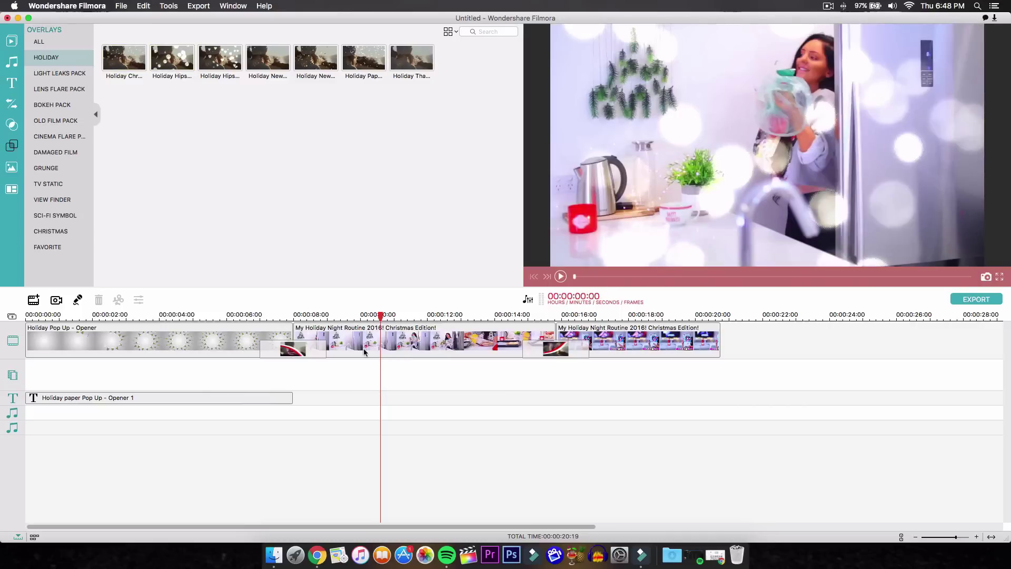
Preview the Holiday overlays that follow the Christmas one, from the Hipster ones to the last in the set.
click(169, 61)
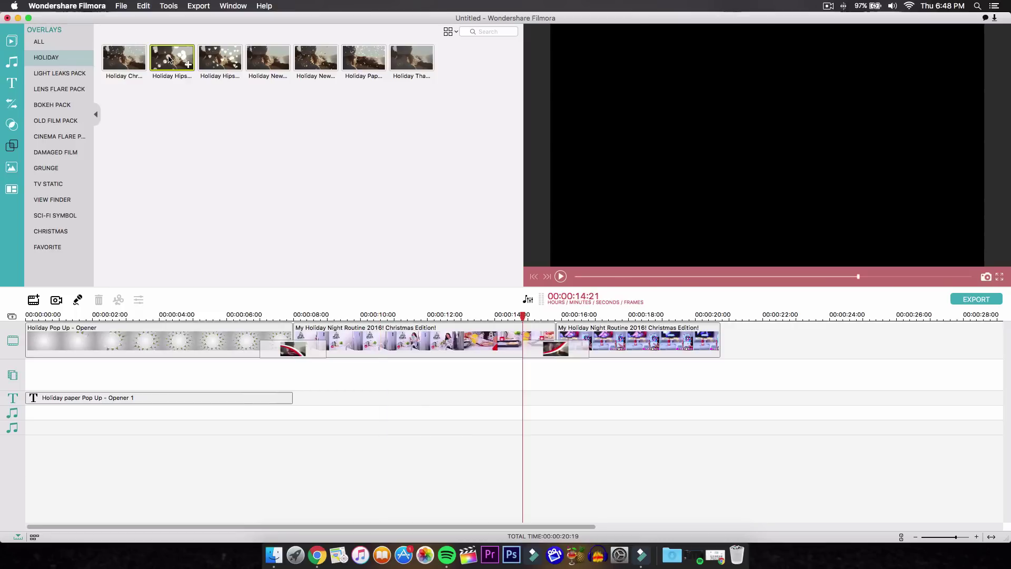
click(213, 58)
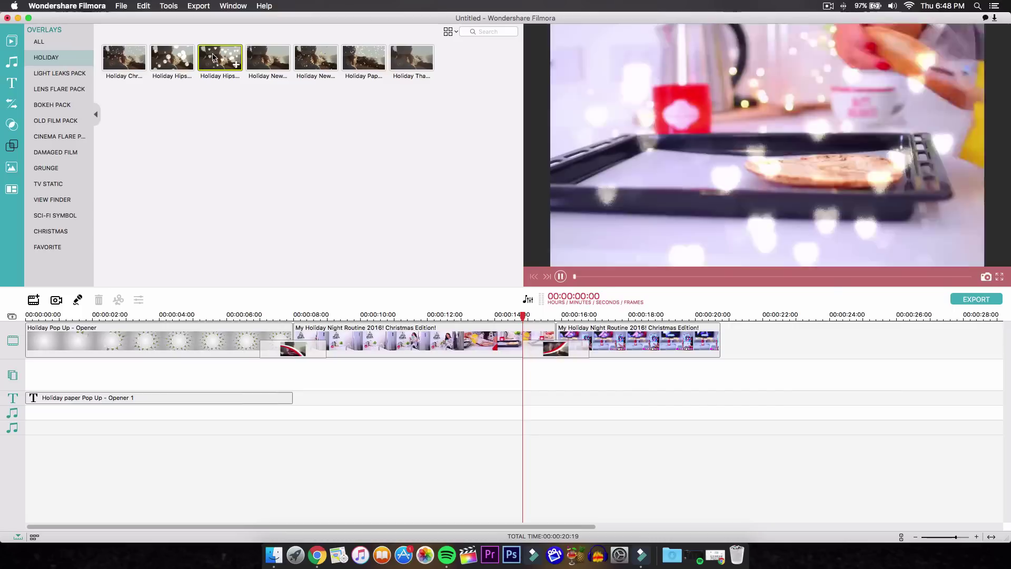
click(267, 60)
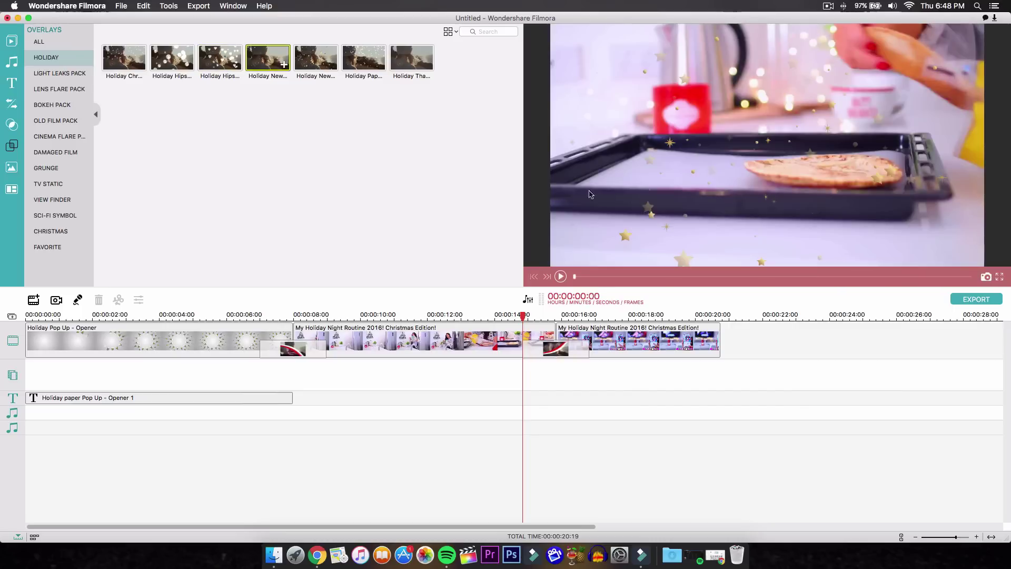
click(320, 66)
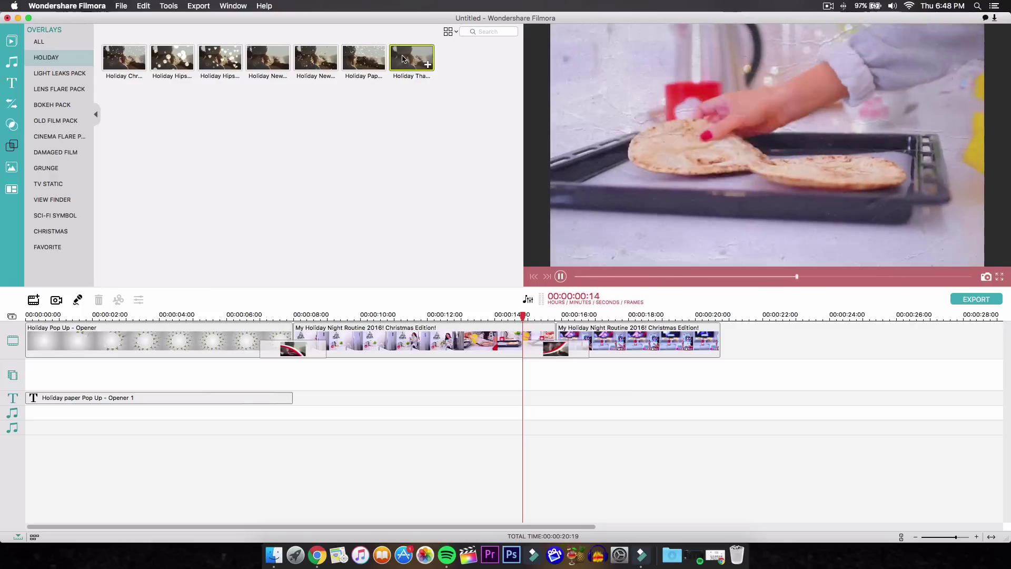
Add the Holiday Christmas Sweater overlay beneath the first video clip, starting it where the transition from the opener ends, and play it.
click(128, 61)
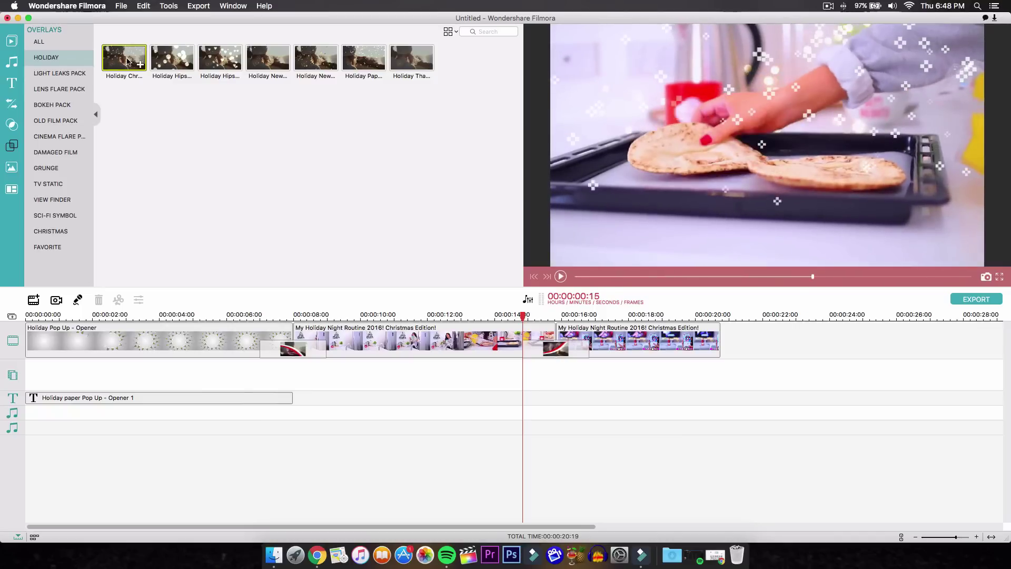
drag(258, 297, 300, 367)
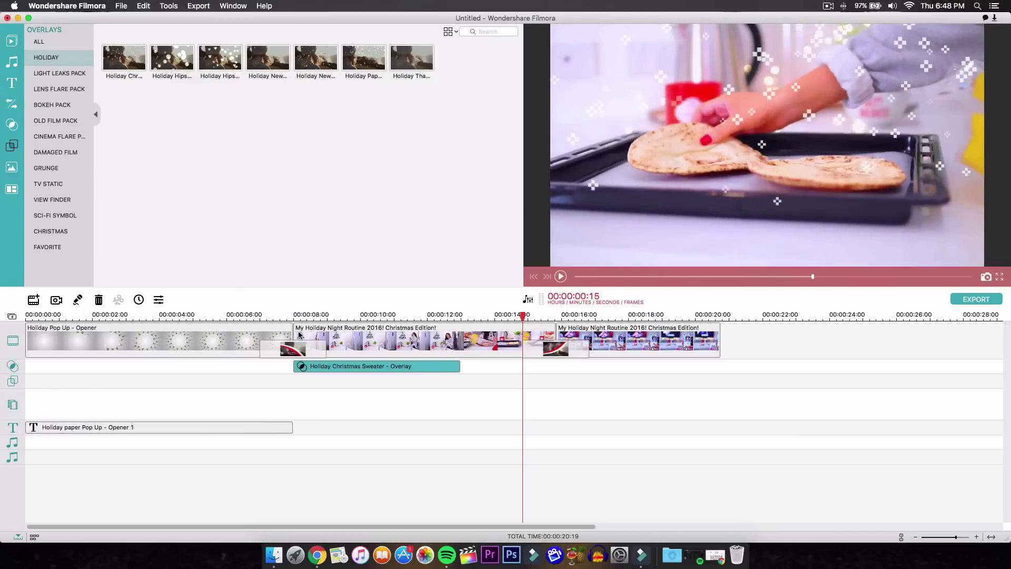
click(299, 335)
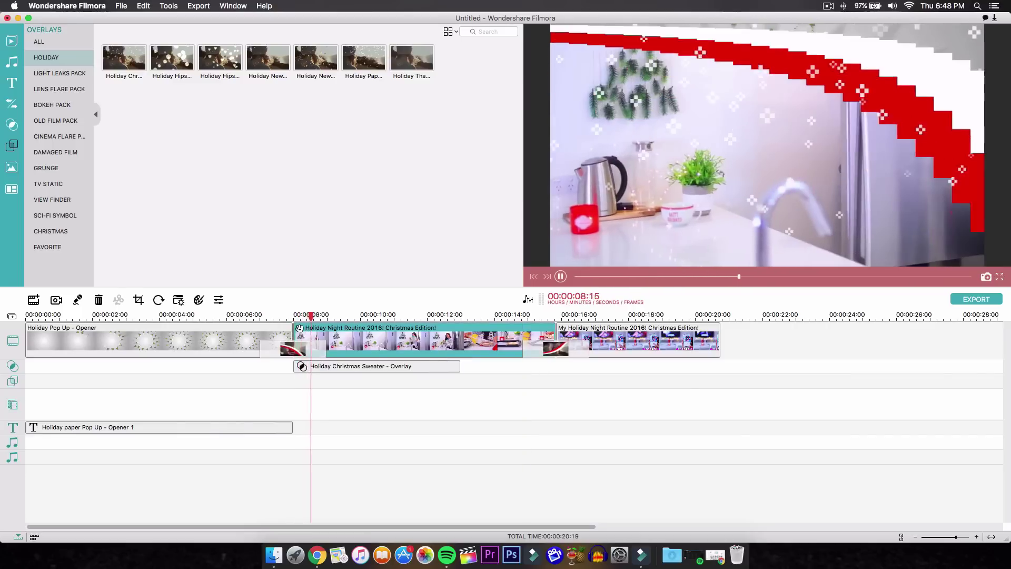
drag(328, 366, 364, 365)
click(289, 317)
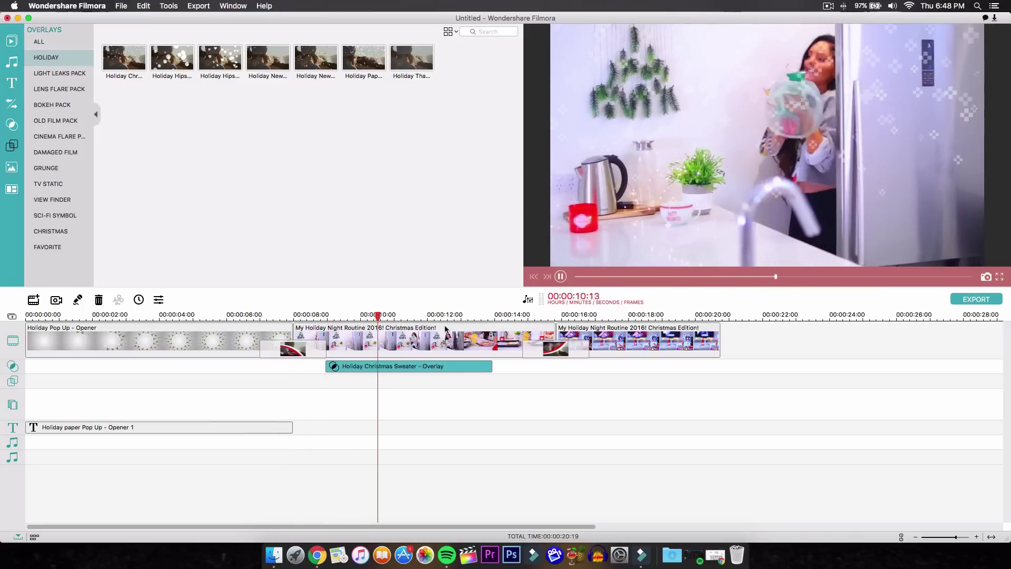
key(space)
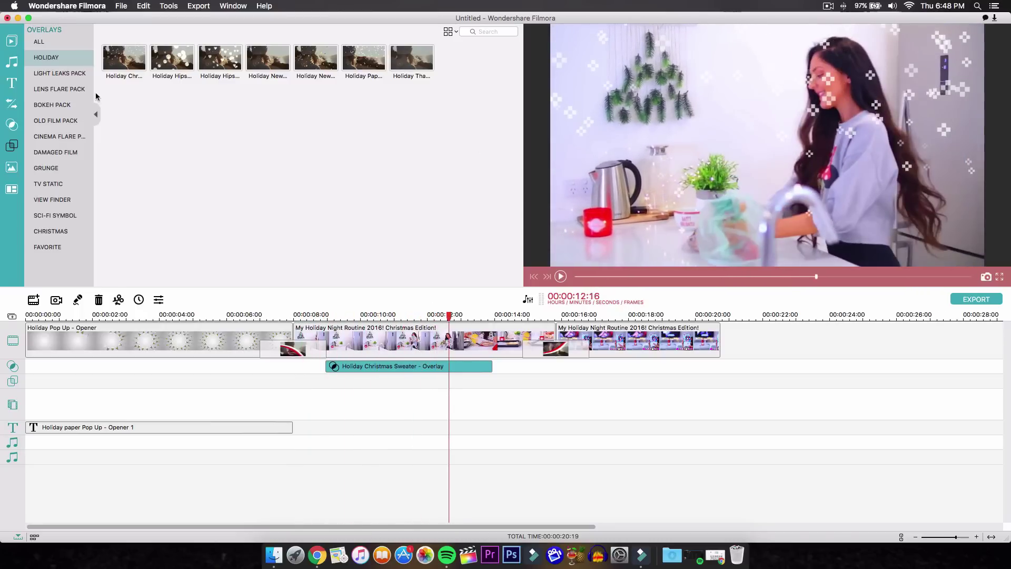
Add the Holiday paper Pop Up - Lower third 2 title in line with the start of the Christmas Sweater overlay and play it.
click(12, 82)
click(220, 57)
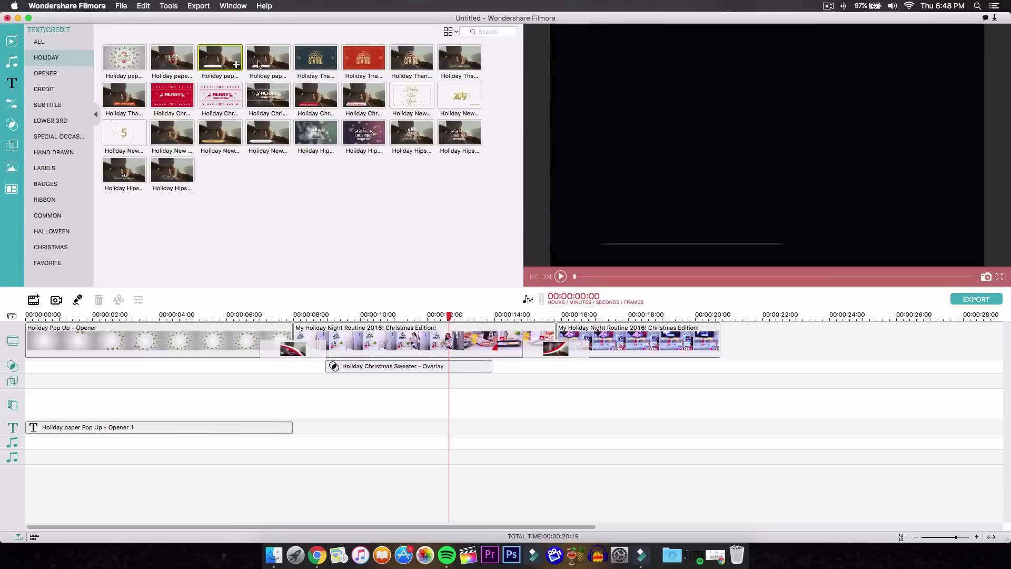
drag(262, 64, 328, 396)
click(324, 315)
key(space)
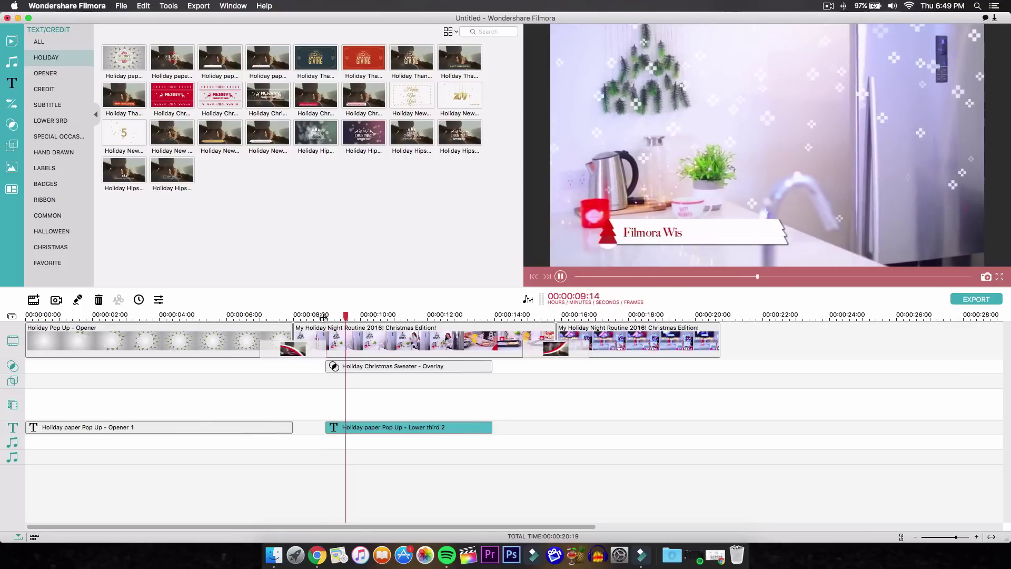
click(381, 427)
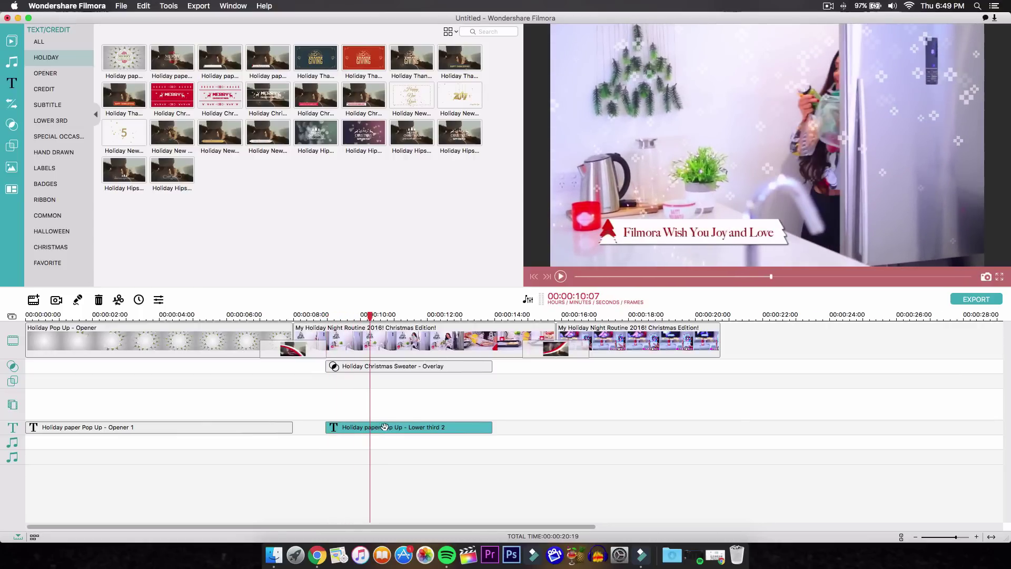
Change the lower third's text to "Cooking With" followed by the presenter's first name, and play the title.
double_click(362, 427)
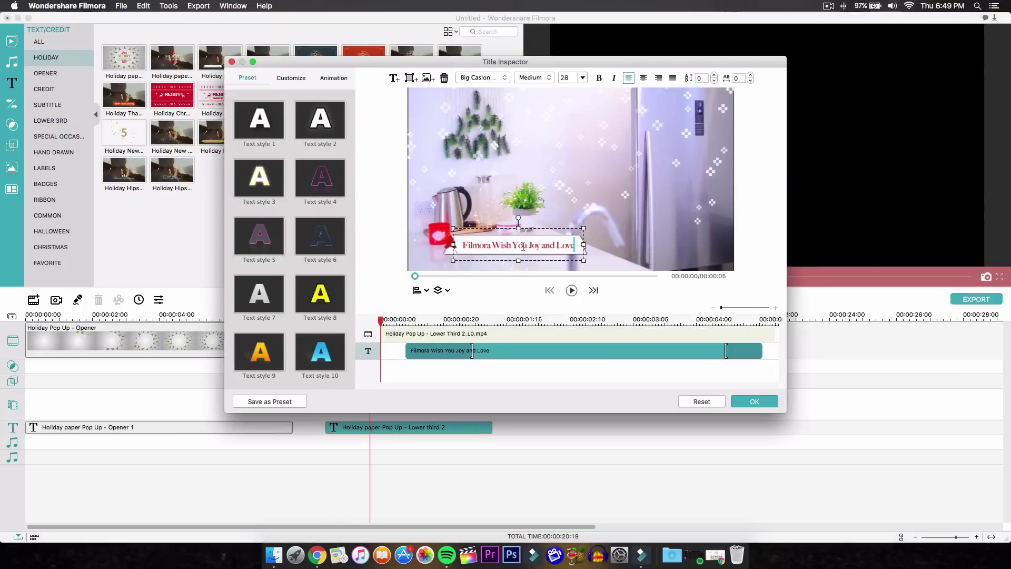
key(super+a)
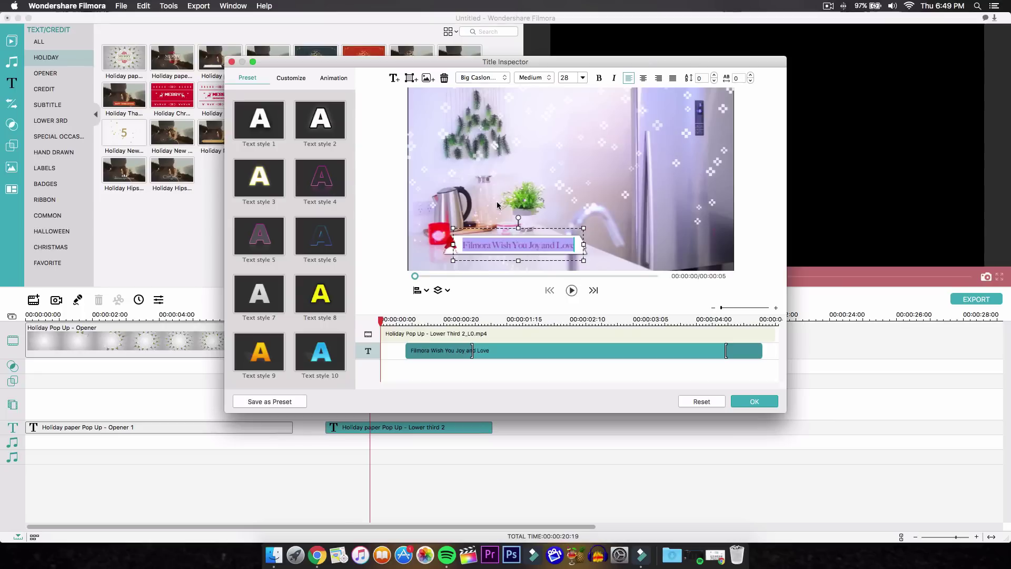
key(BackSpace)
text(Cooking With Sarah)
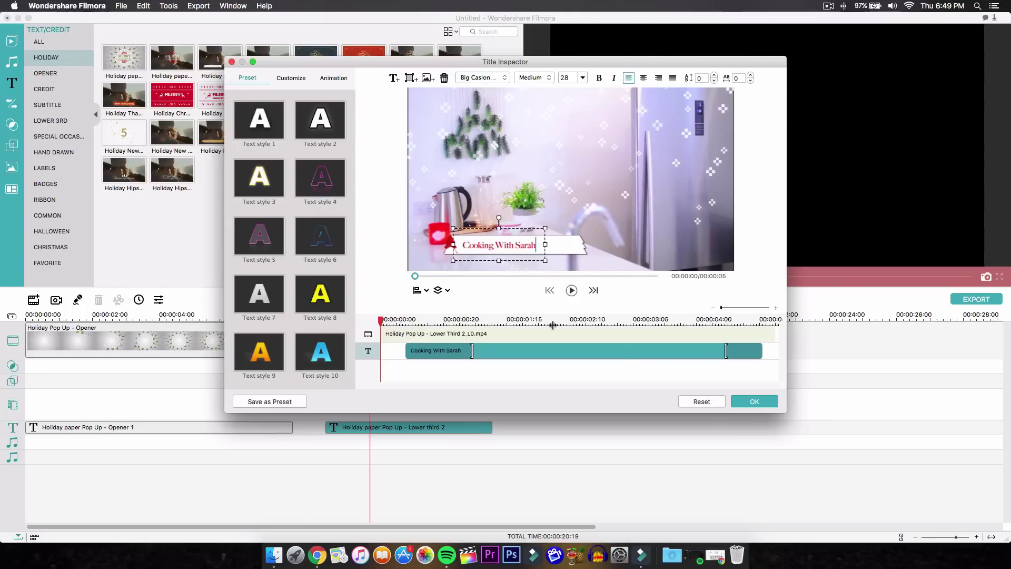
click(757, 404)
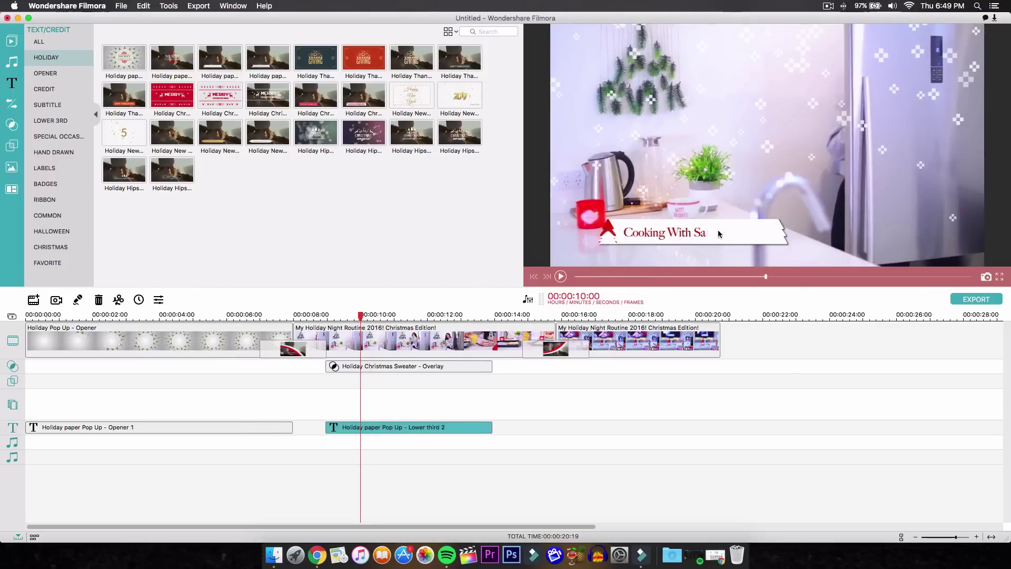
key(space)
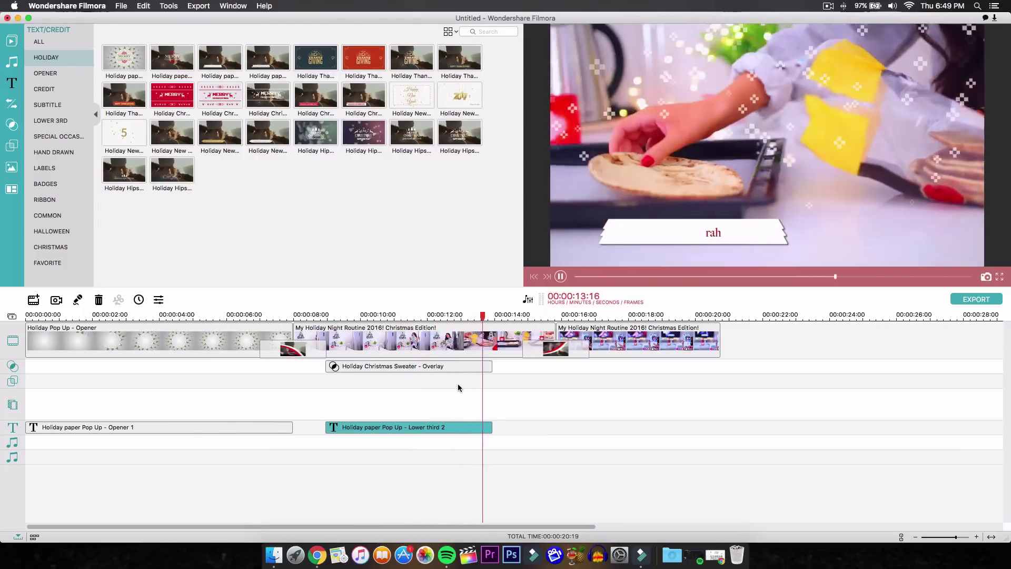
Add the Holiday Christmas Sweater - Element 7 reindeer at the start of the second video clip and play it.
key(space)
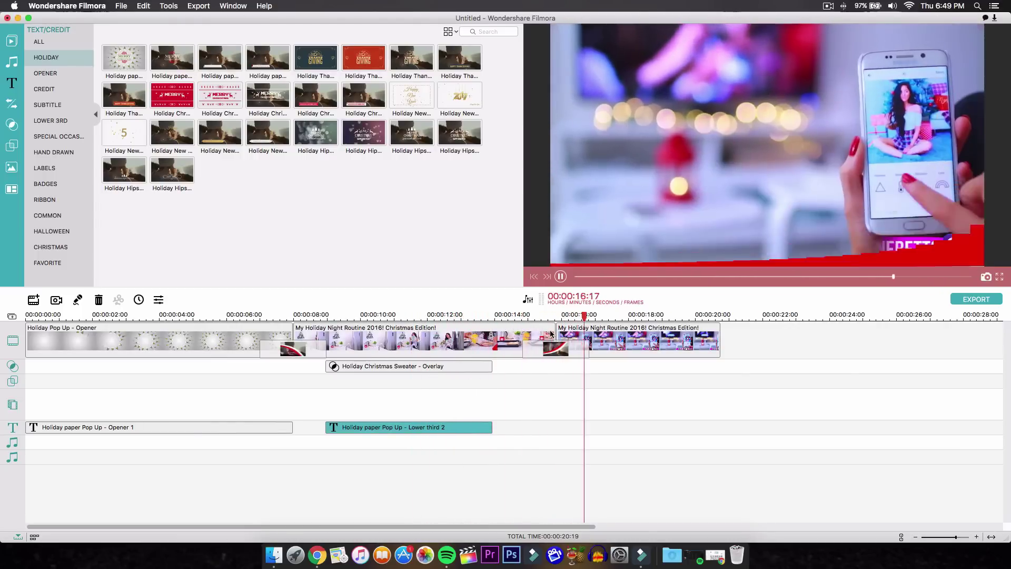
key(space)
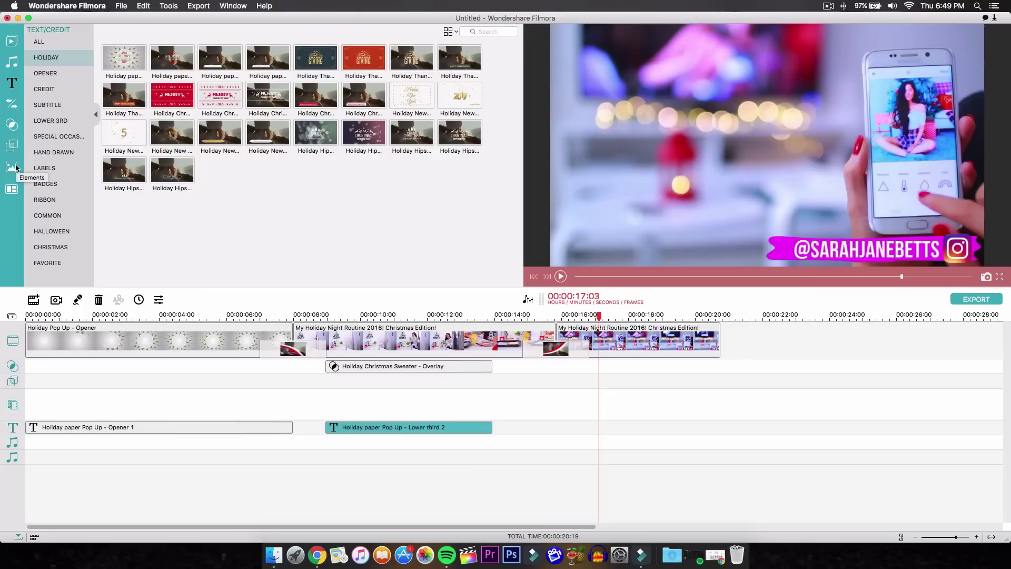
click(14, 167)
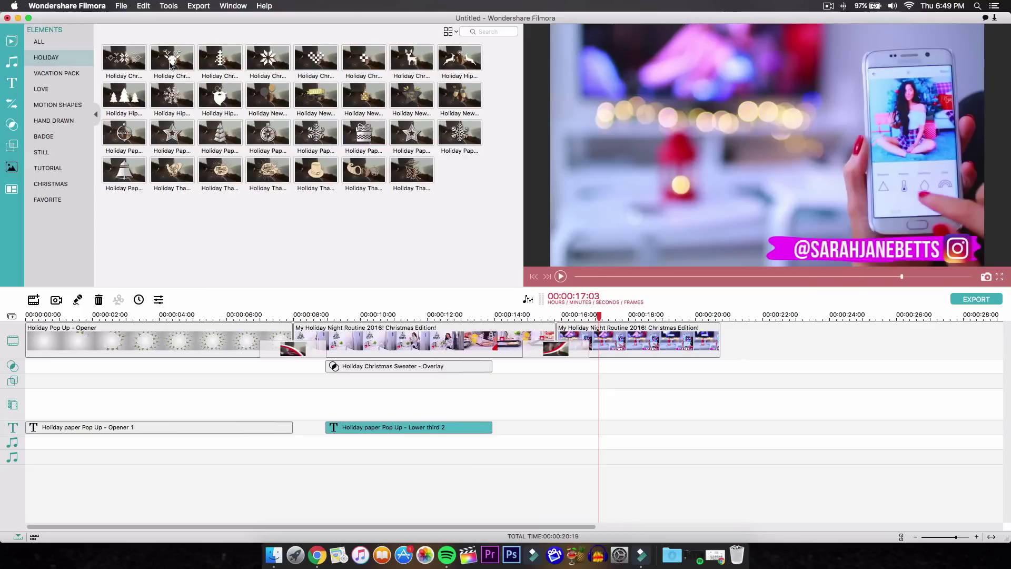
click(411, 58)
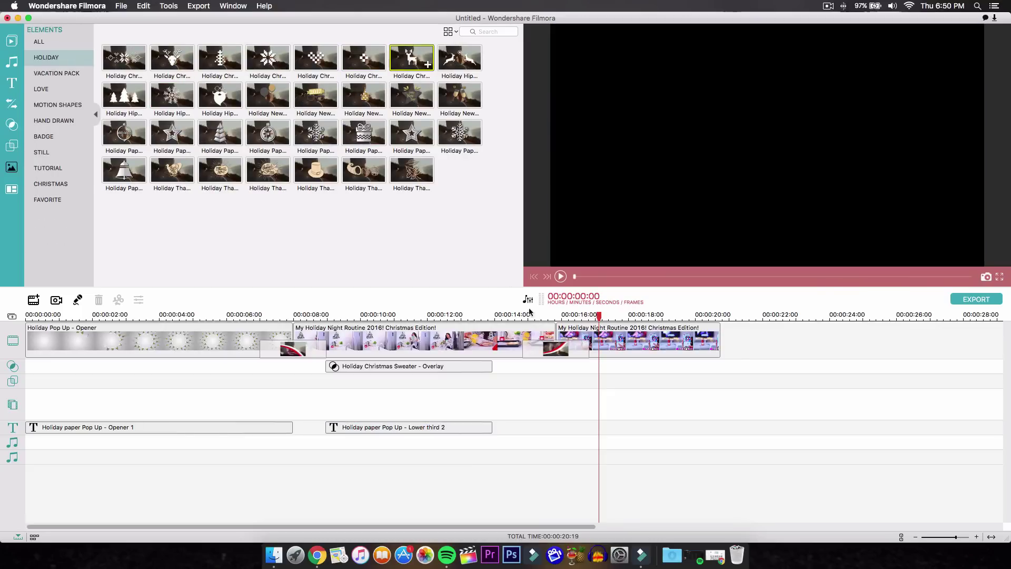
drag(399, 104, 562, 404)
click(558, 316)
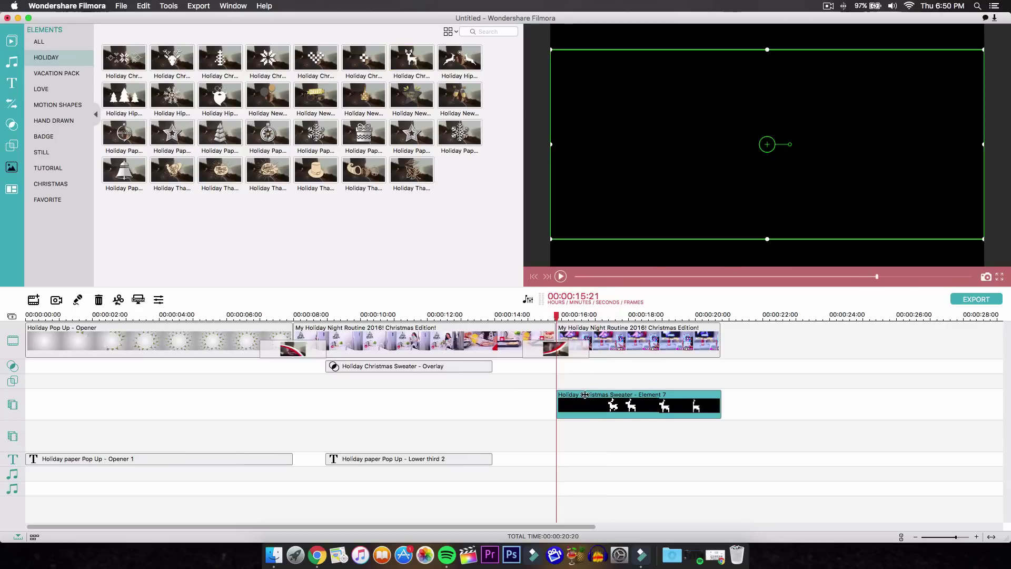
key(space)
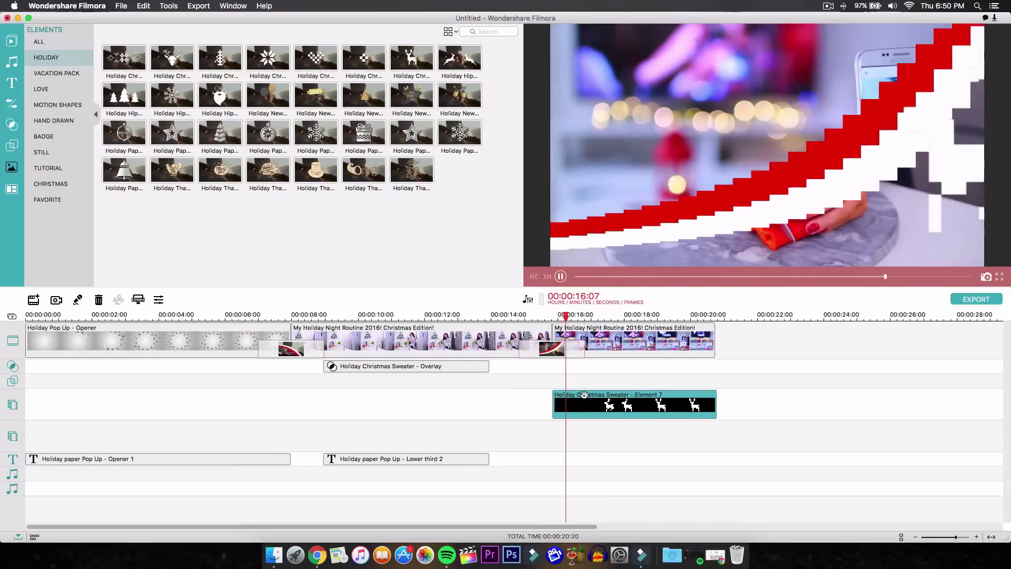
Shorten the transition between the two video clips to end at about 00:00:16:12 and start the reindeer element at 00:00:16:01.
drag(583, 394, 619, 395)
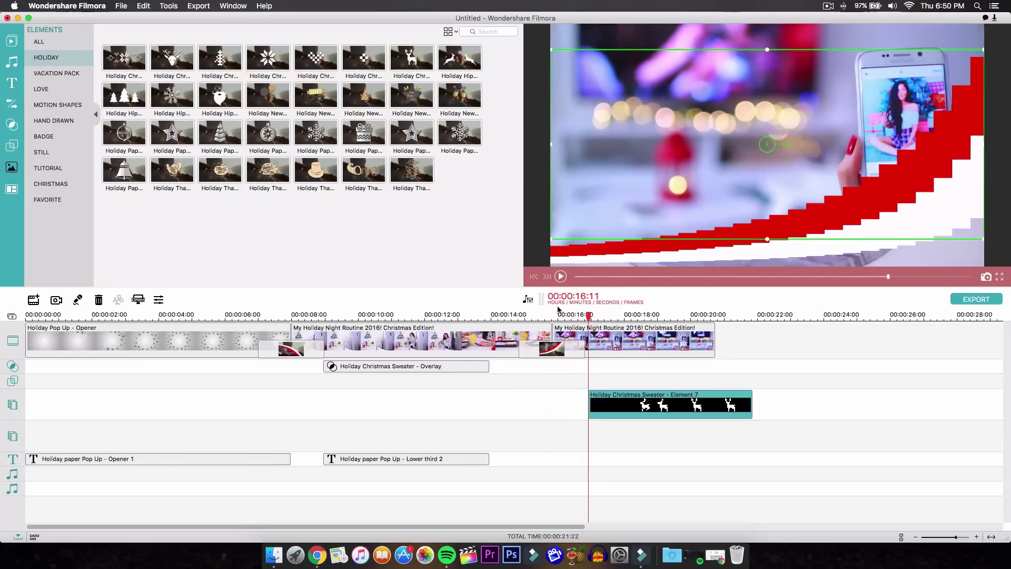
click(561, 315)
click(584, 345)
key(ctrl+z)
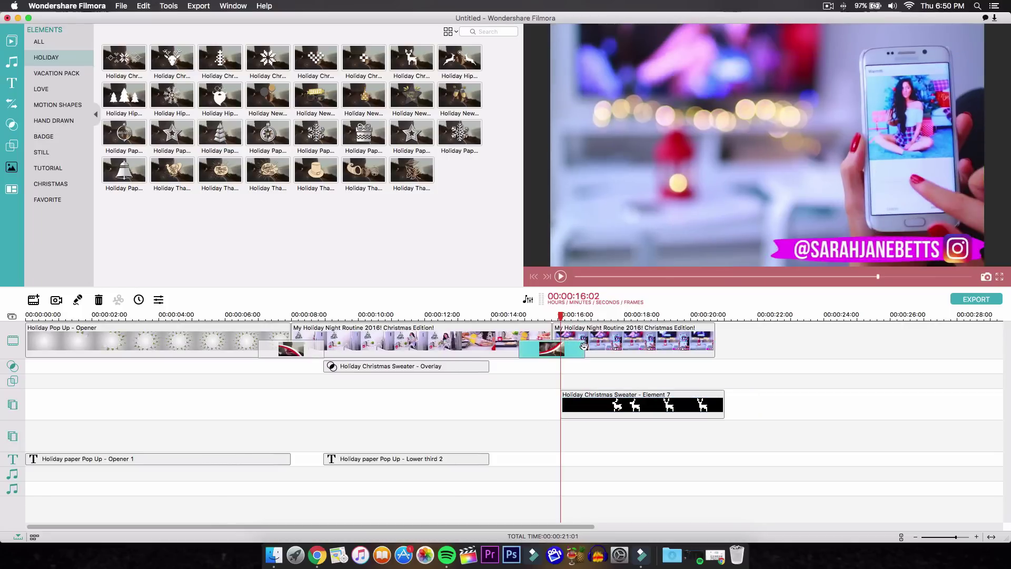
click(576, 347)
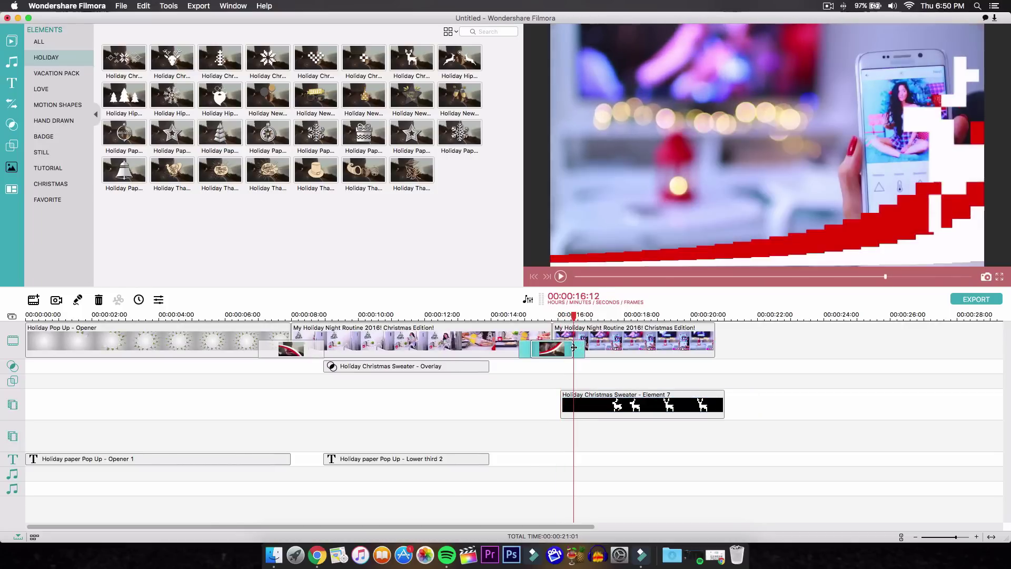
click(545, 315)
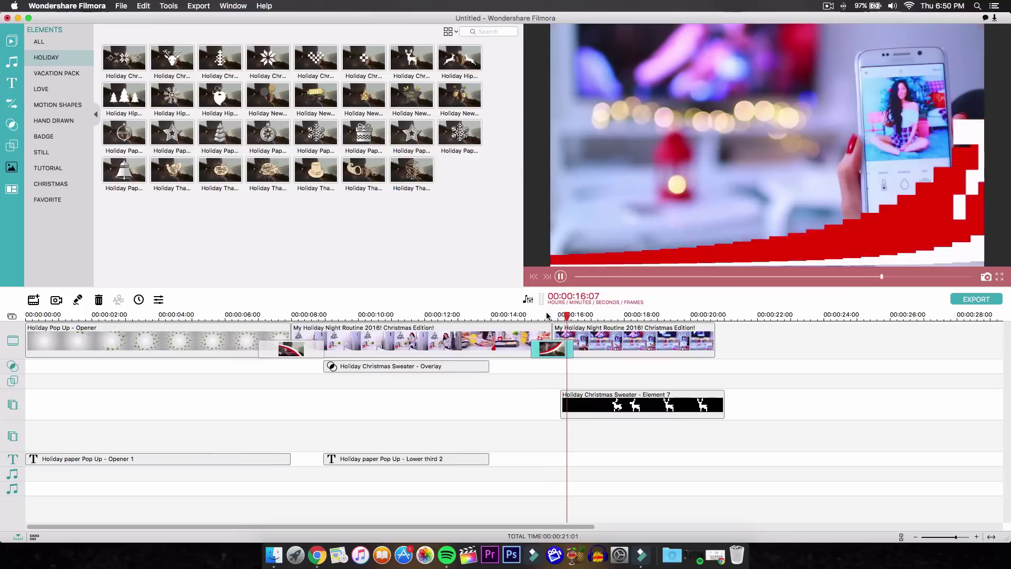
drag(644, 394, 641, 392)
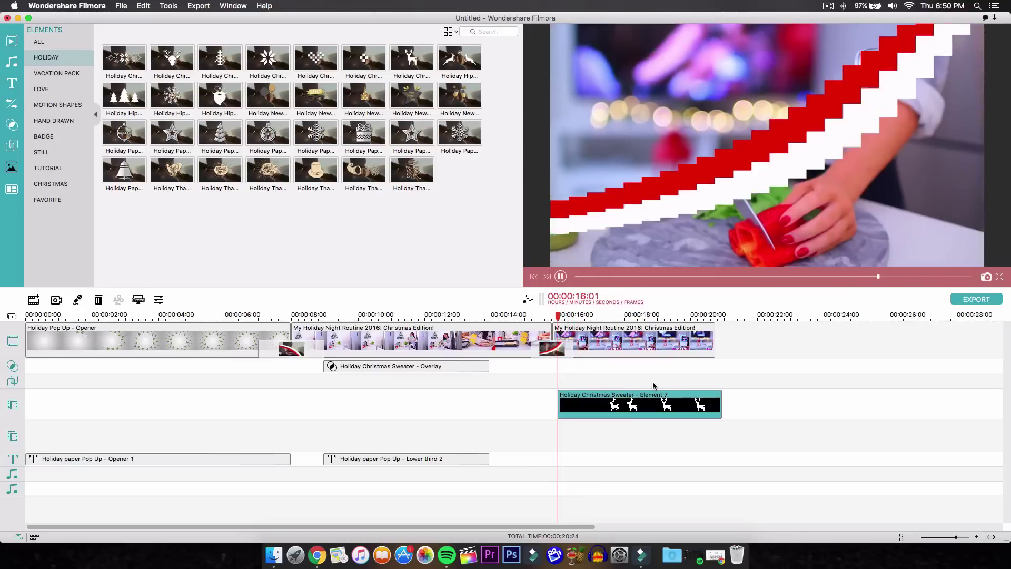
key(space)
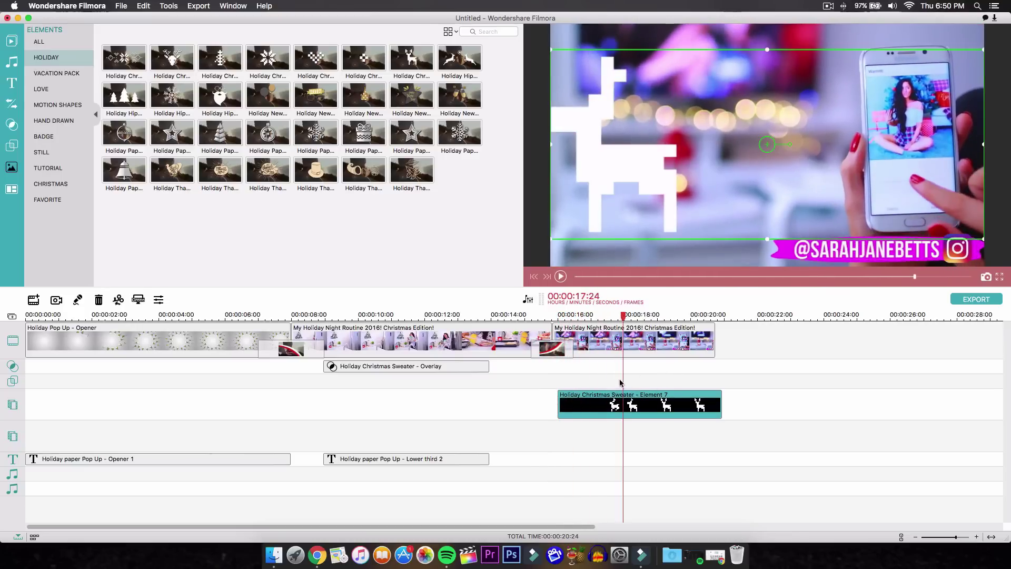
Split the reindeer element at 00:00:17:24, remove its second part and play the result.
right_click(641, 397)
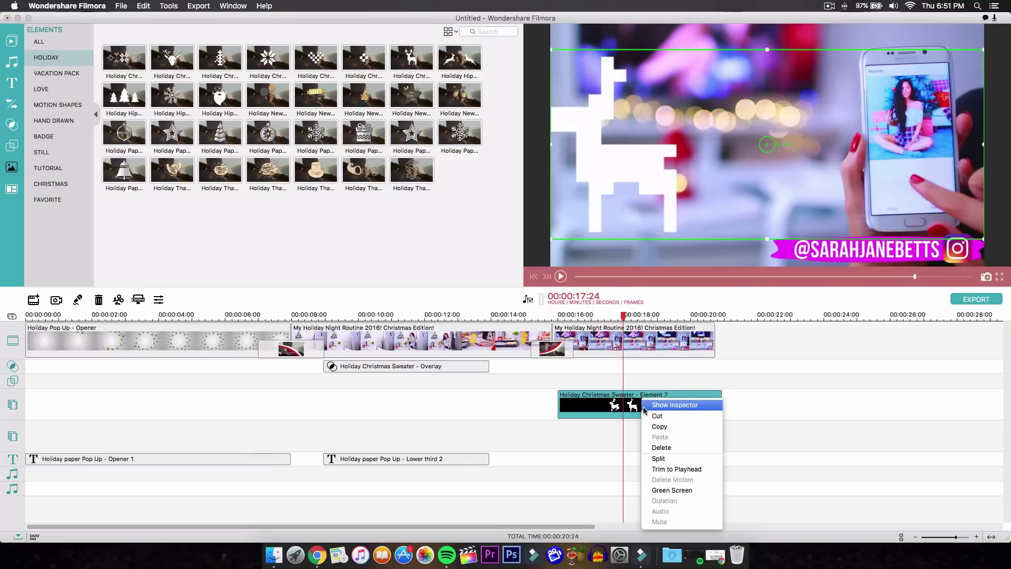
click(666, 459)
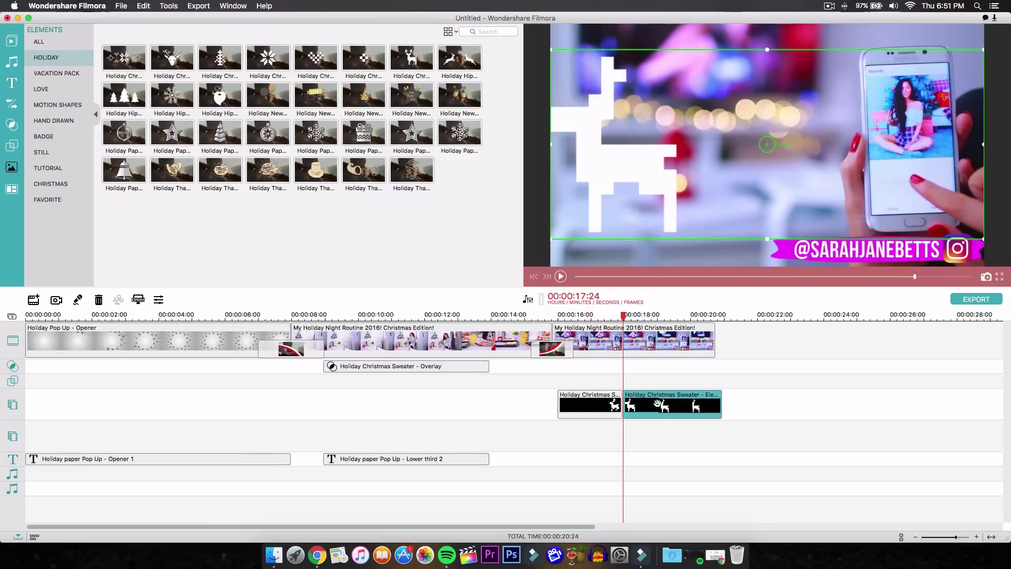
key(space)
Add the Basic Dissolve transition to the end of the second video clip and shorten it to start at 00:00:19:14.
click(12, 104)
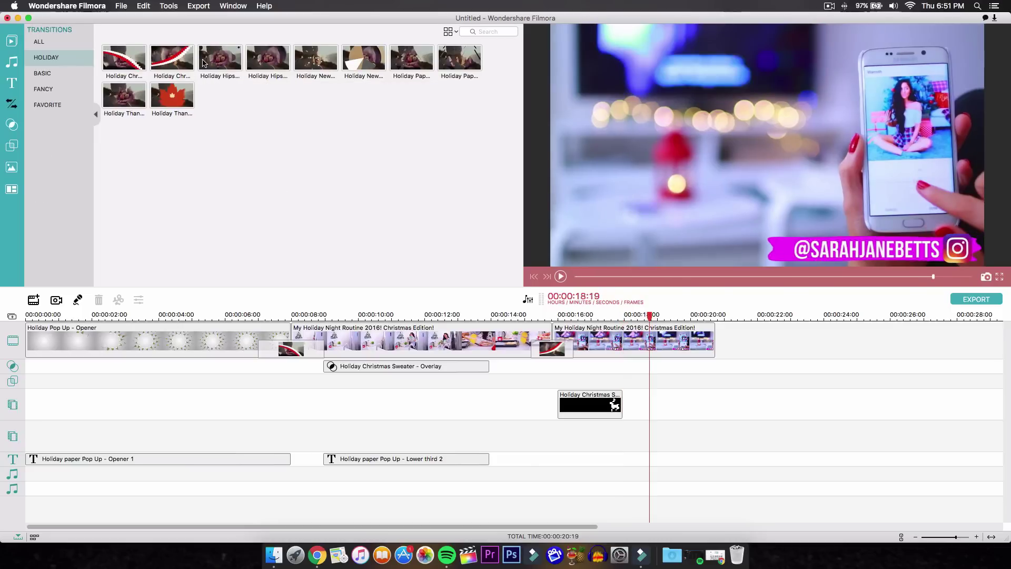
click(699, 333)
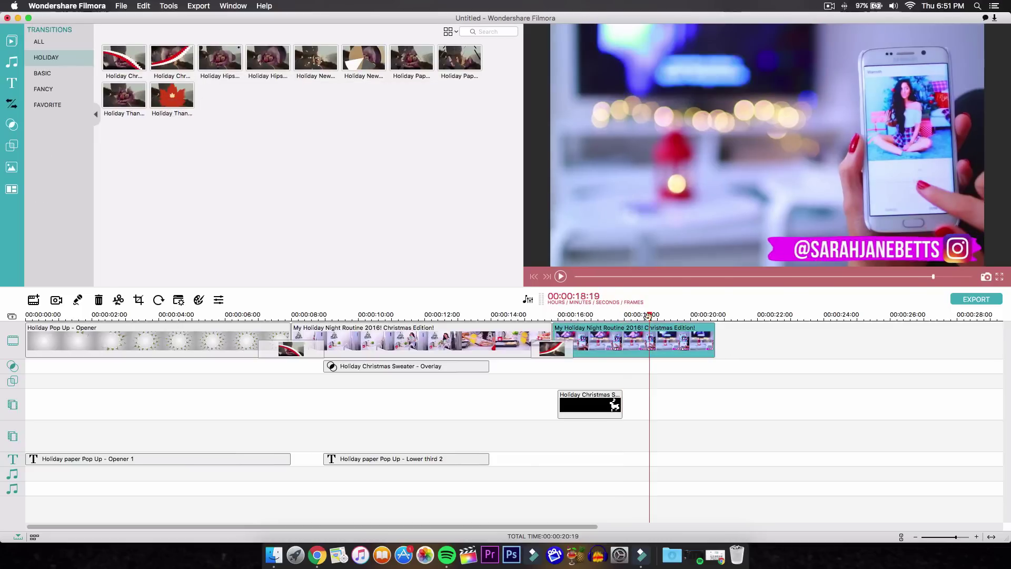
click(13, 83)
click(11, 103)
click(49, 73)
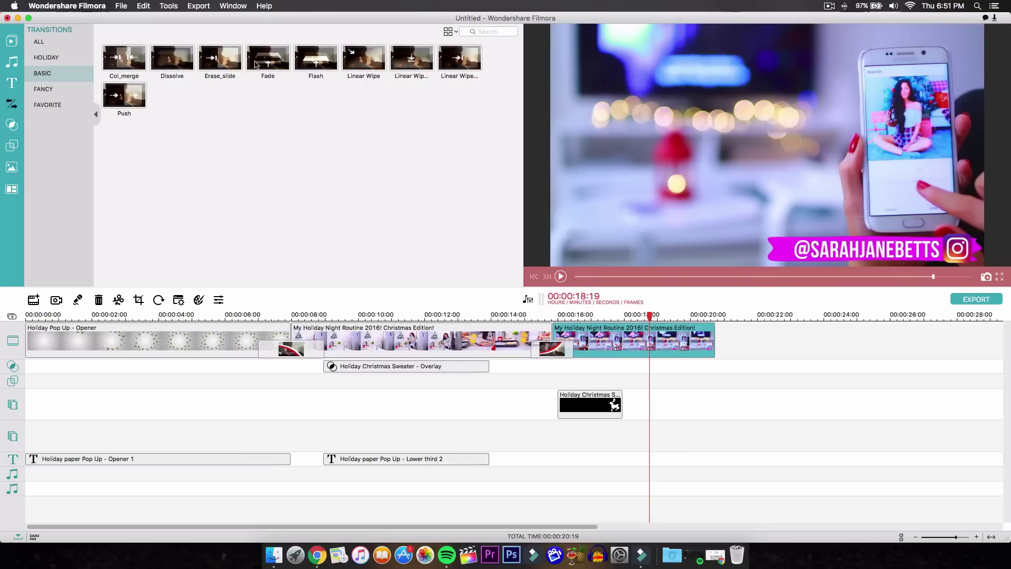
click(186, 62)
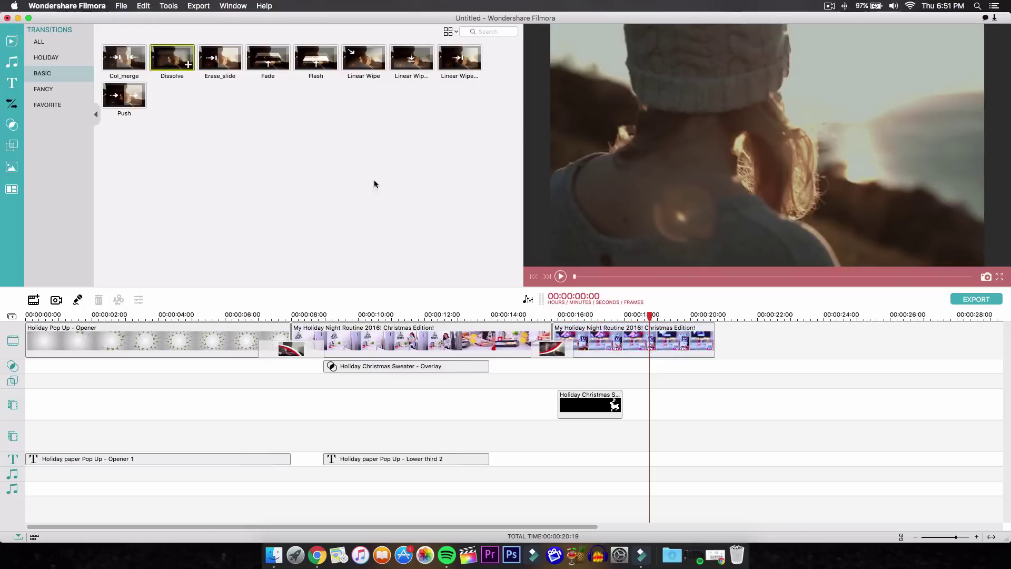
drag(169, 63, 682, 349)
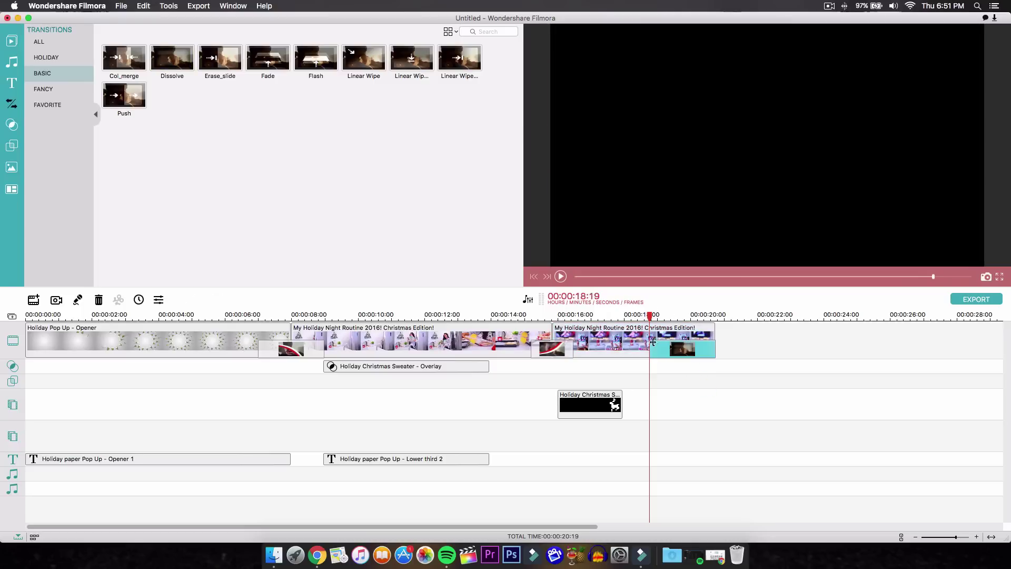
key(space)
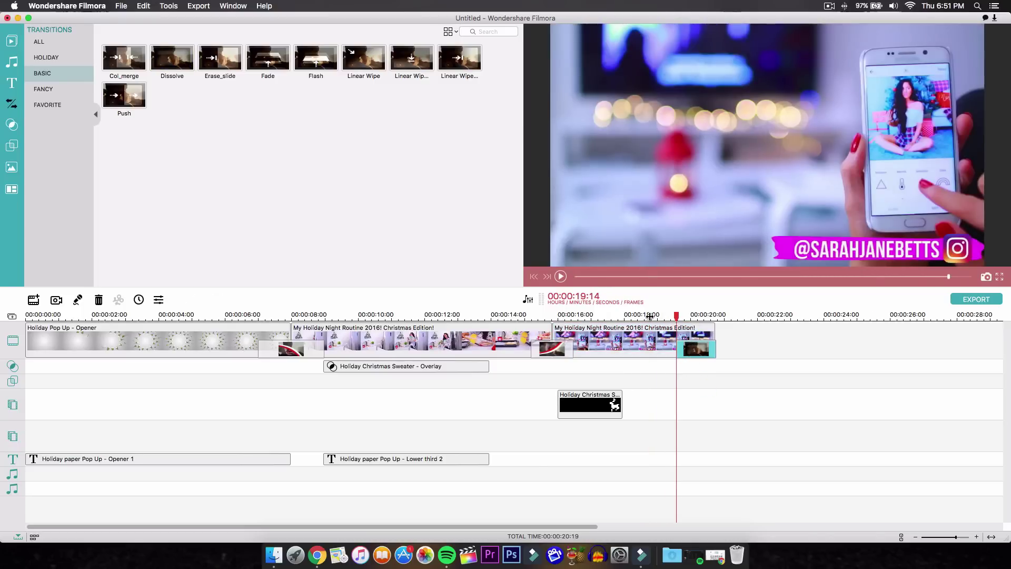
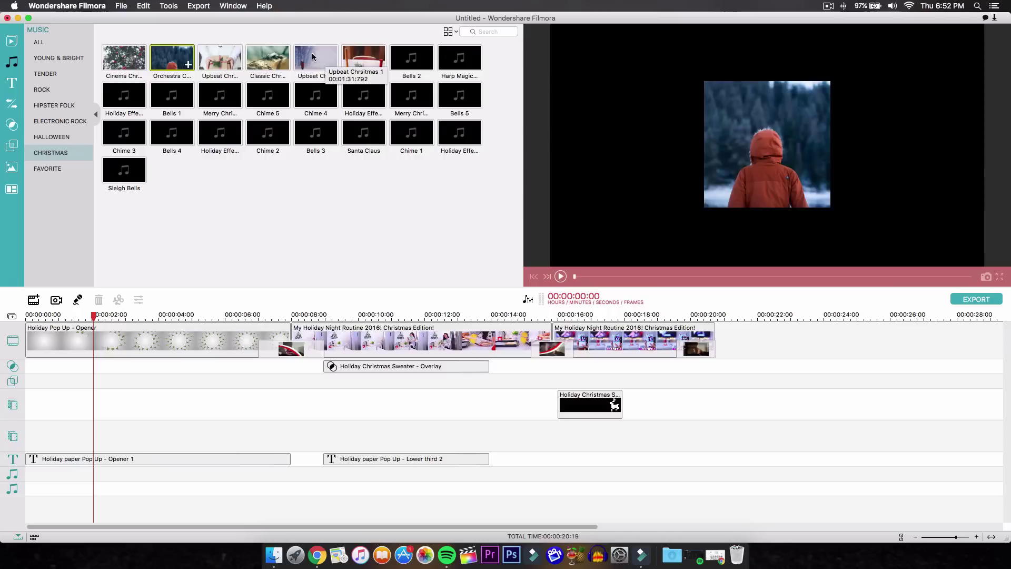
Add the Christmas music track Upbeat Chrsitmas 2 to the first music track, starting at the beginning of the timeline.
click(315, 59)
click(200, 60)
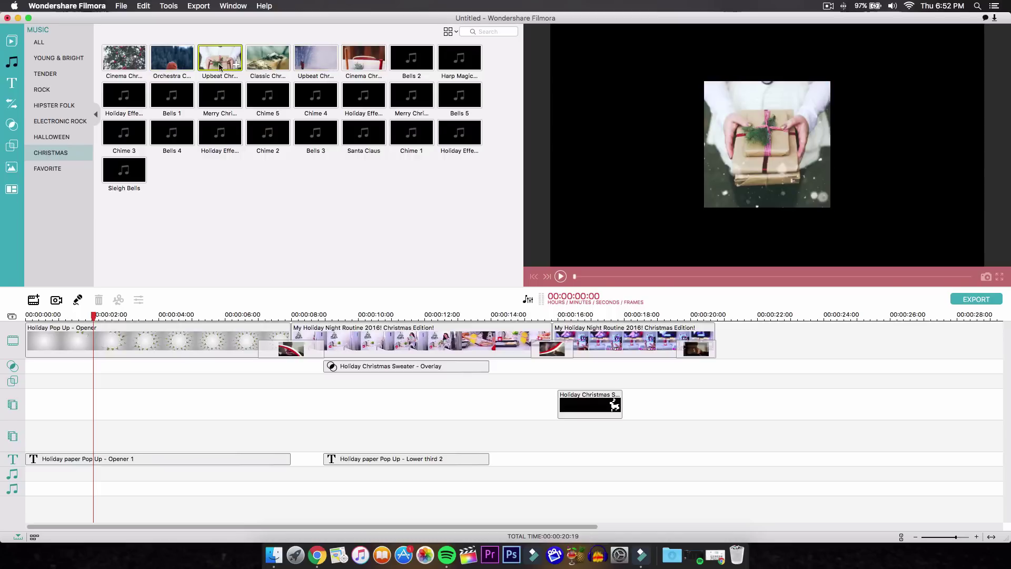
drag(215, 54, 28, 467)
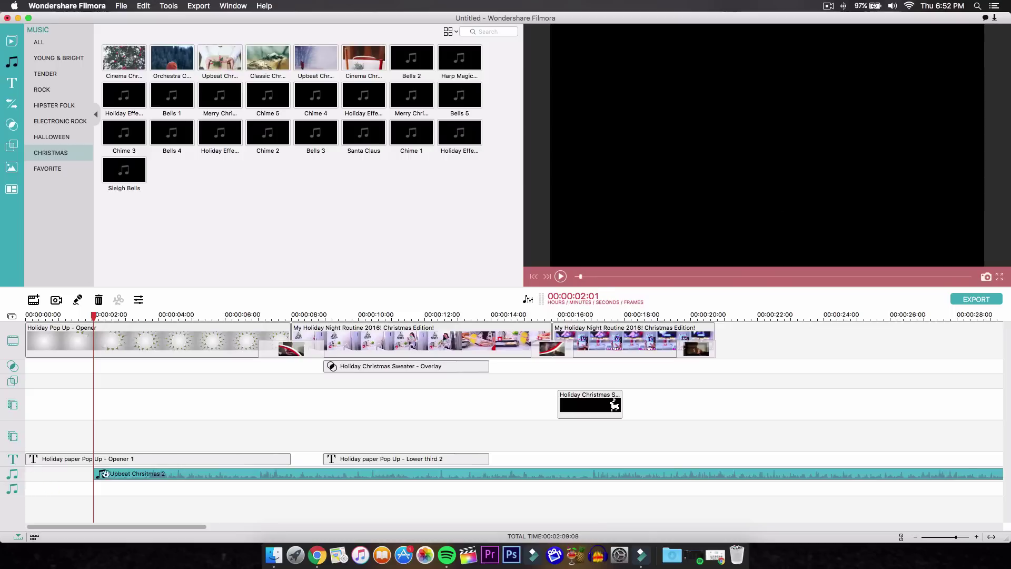
drag(119, 474, 42, 474)
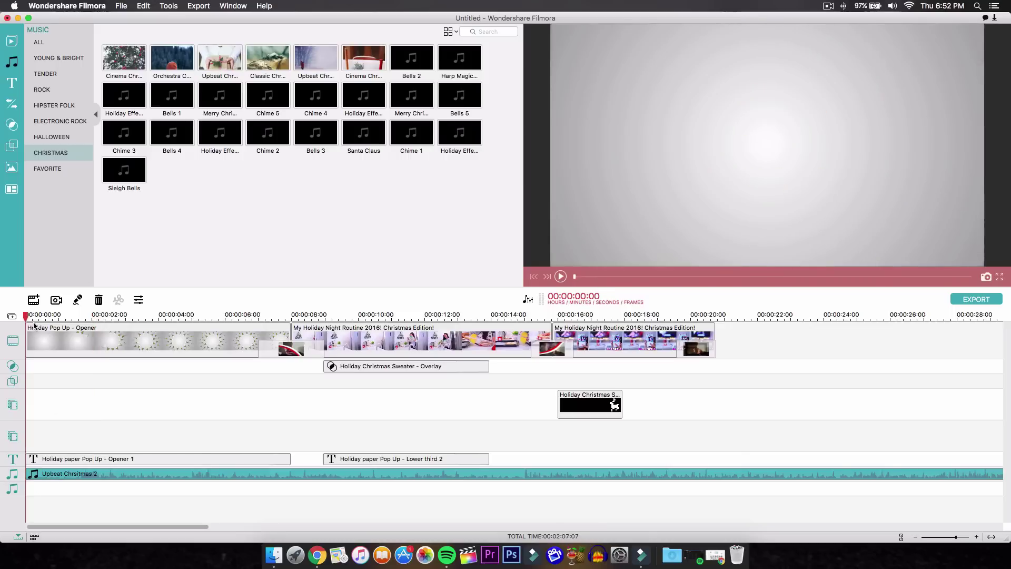
Set the music's fade in and fade out to 1.0 s each.
right_click(234, 477)
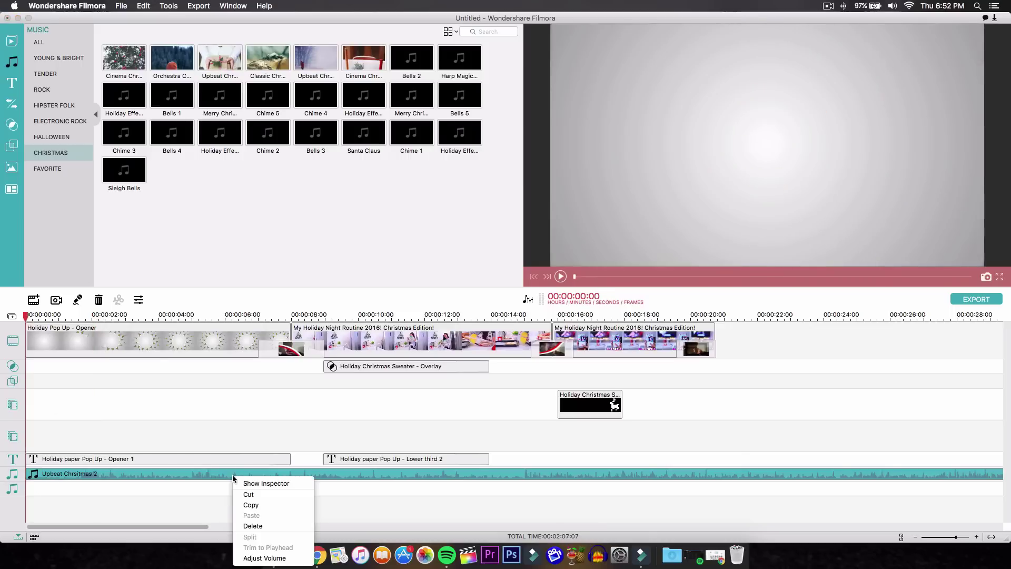
click(252, 483)
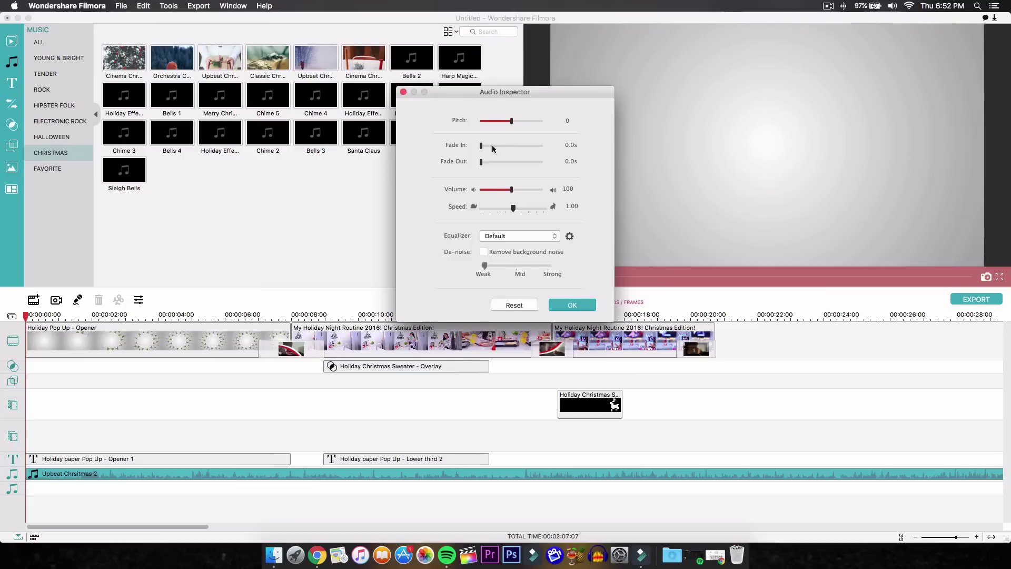
mouse_move(487, 150)
mouse_down()
mouse_move(495, 145)
mouse_move(485, 162)
mouse_move(494, 162)
mouse_up()
click(572, 307)
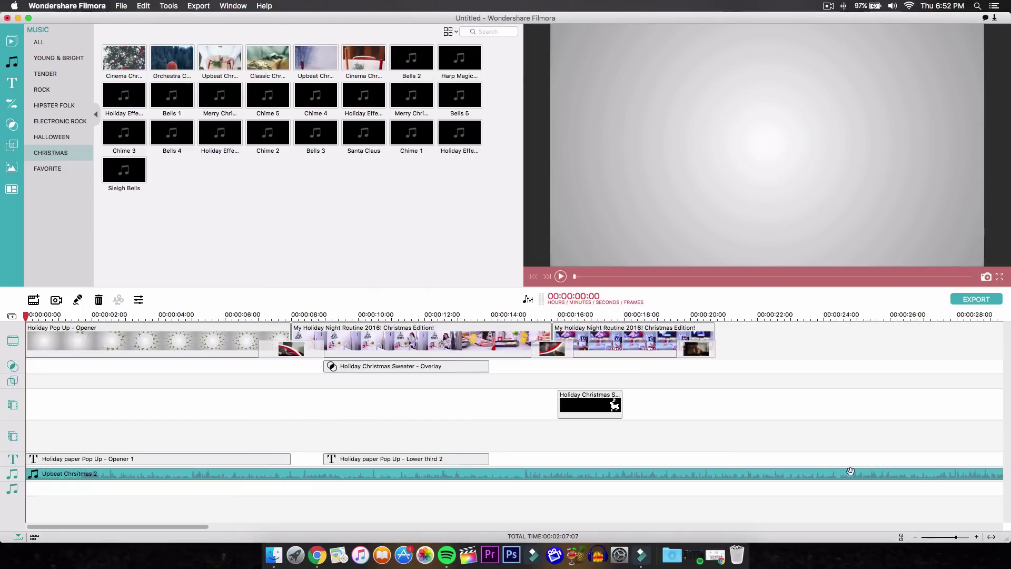
Trim the end of the music to the end of the last video clip at 00:00:20:19 and fit the project in the timeline.
scroll(850, 470, right, 10)
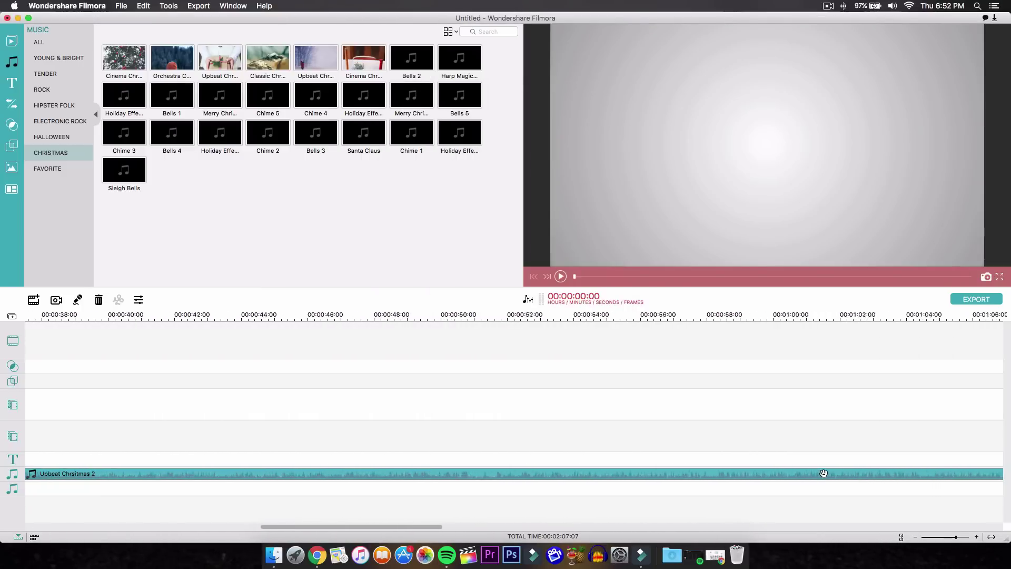
scroll(843, 471, left, 10)
scroll(948, 466, down, 3)
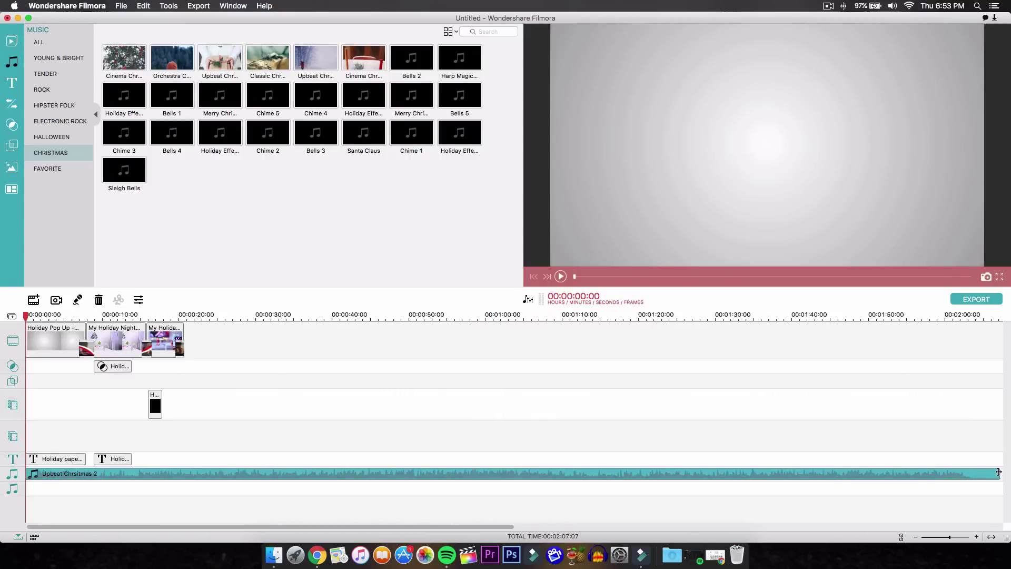
drag(999, 472, 185, 462)
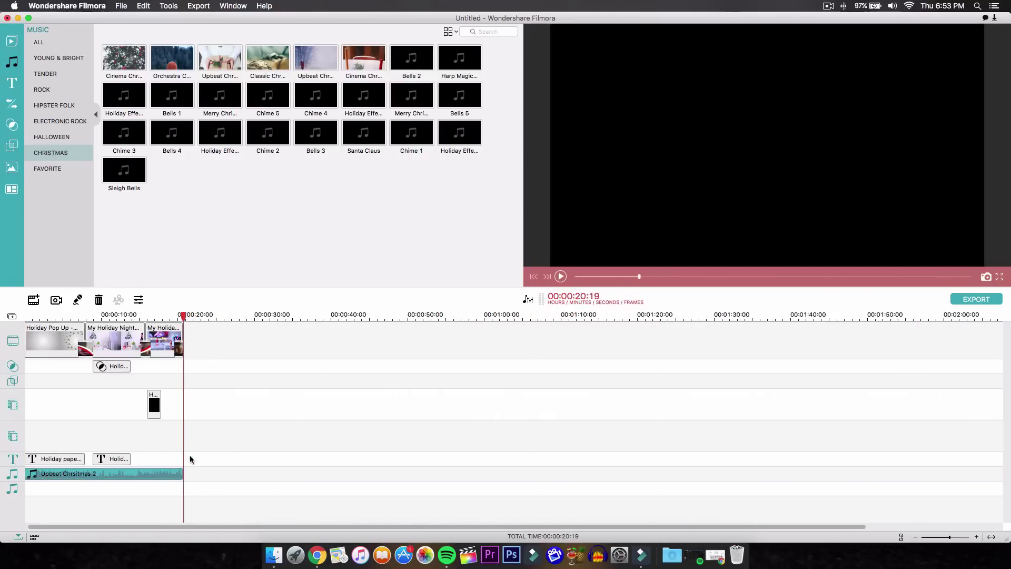
key(shift+z)
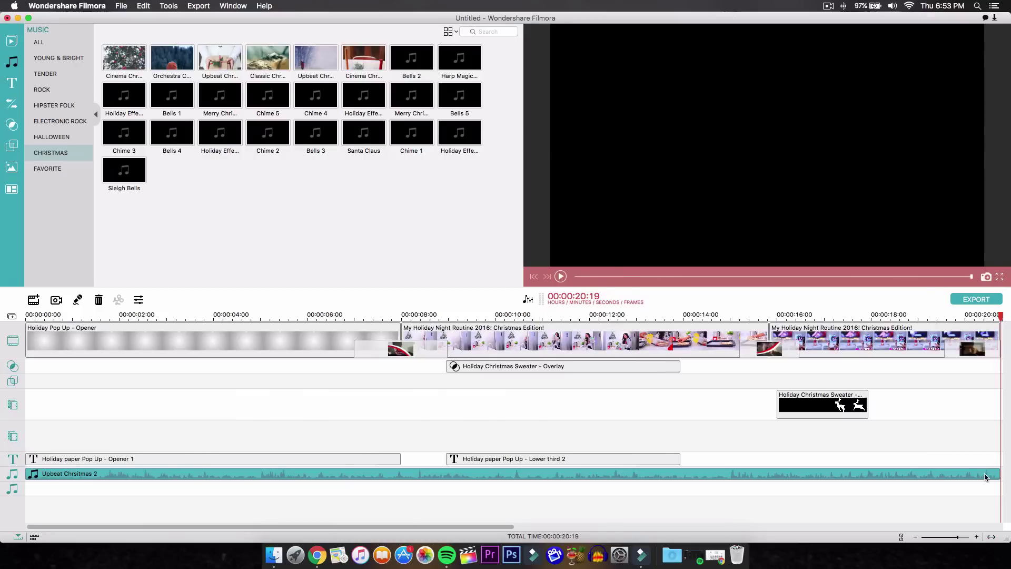
Check the trimmed music's fade settings and return the playhead to the start of the timeline.
double_click(986, 477)
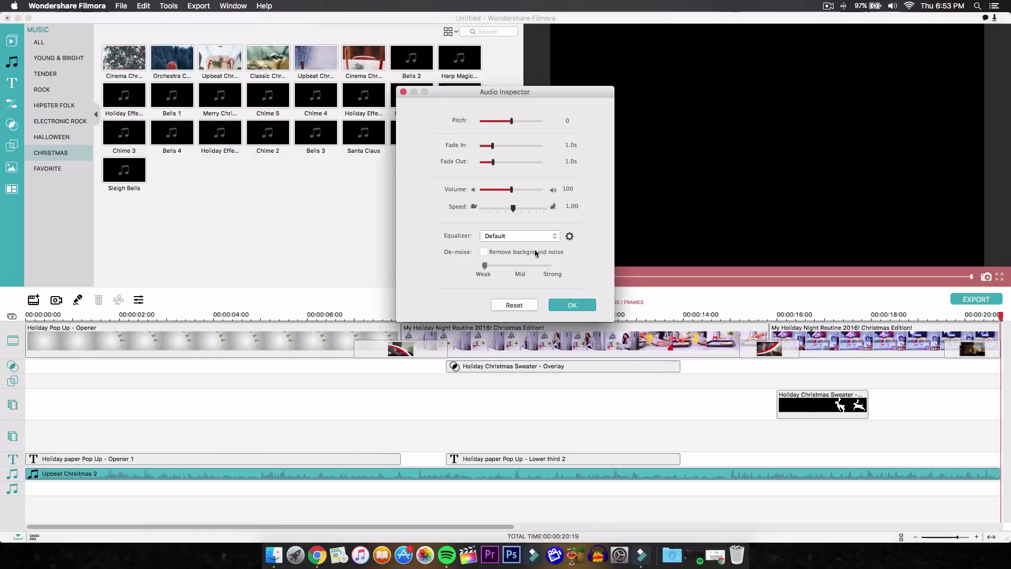
click(568, 306)
click(24, 316)
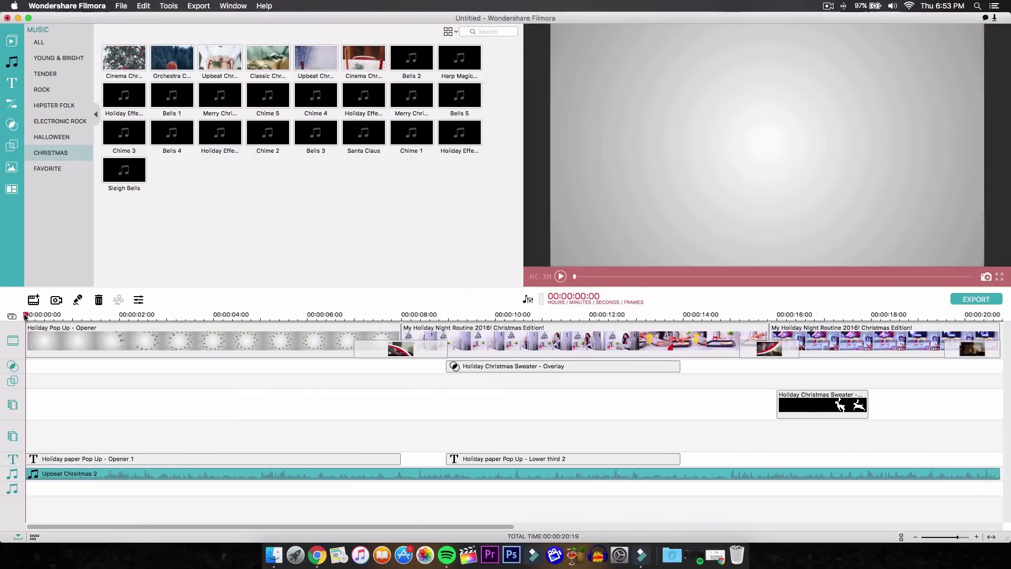